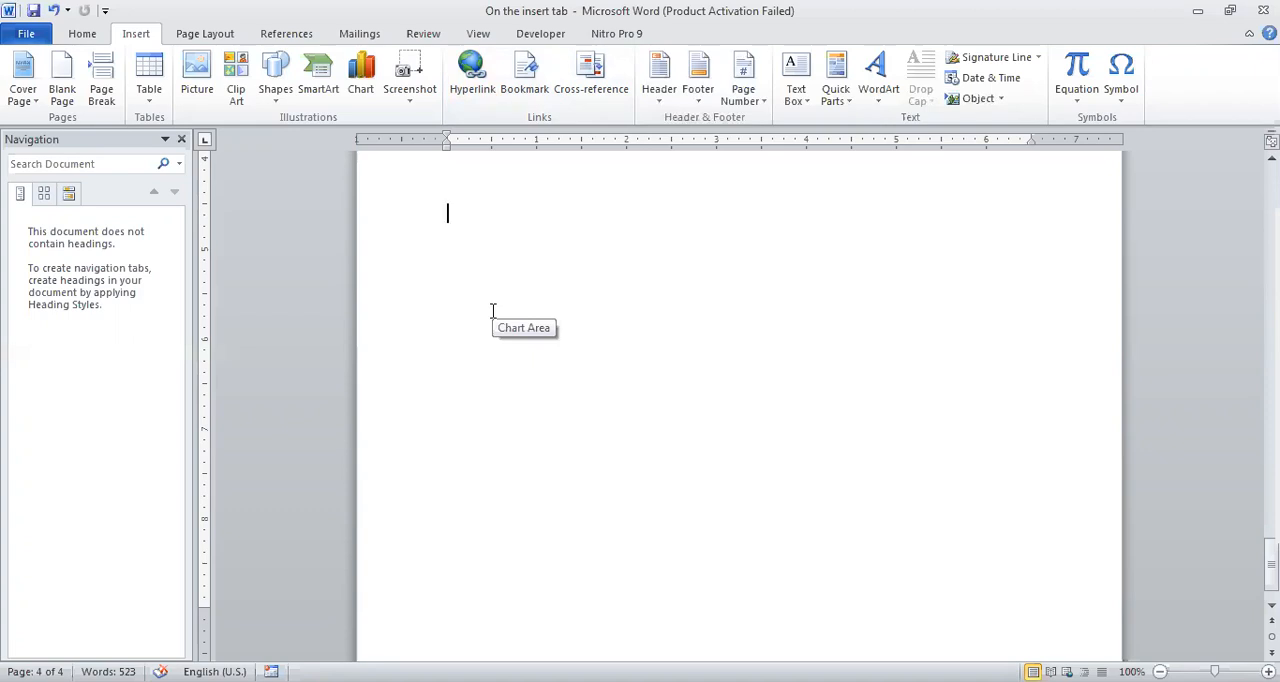
type("Google")
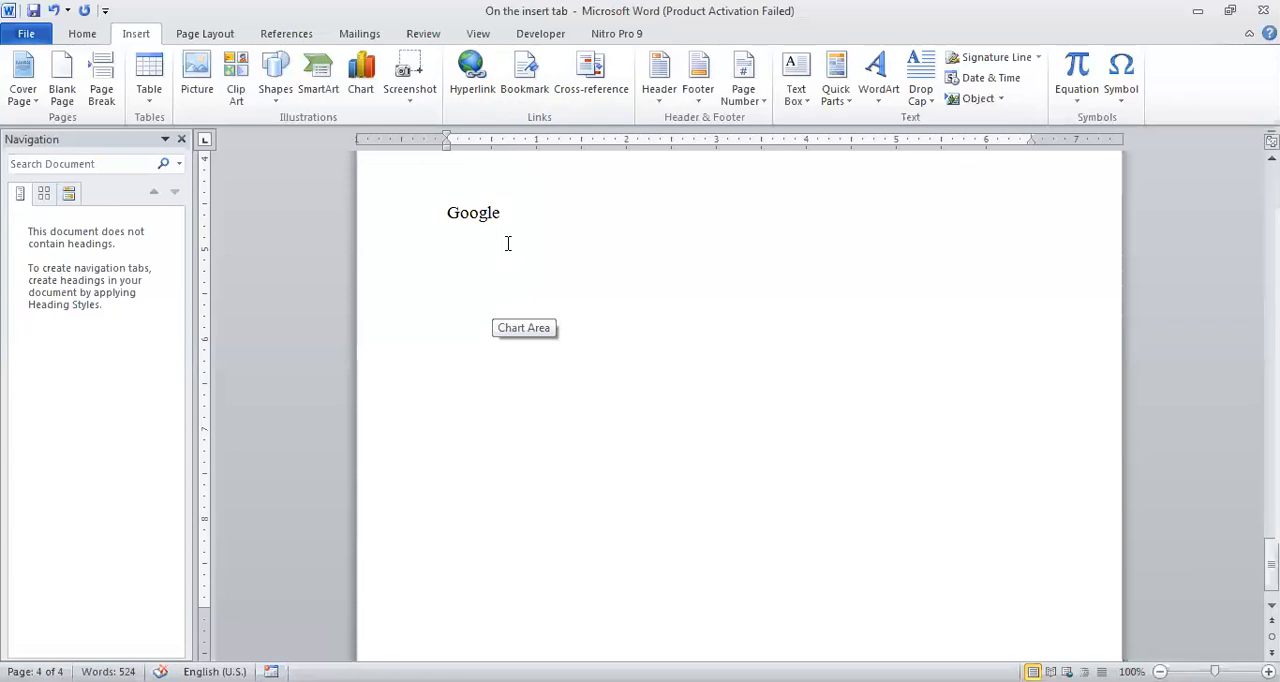
key("shift+Left")
key("shift+Left")
key("shift+Left")
key("shift+Left")
key("shift+Left")
key("shift+Left")
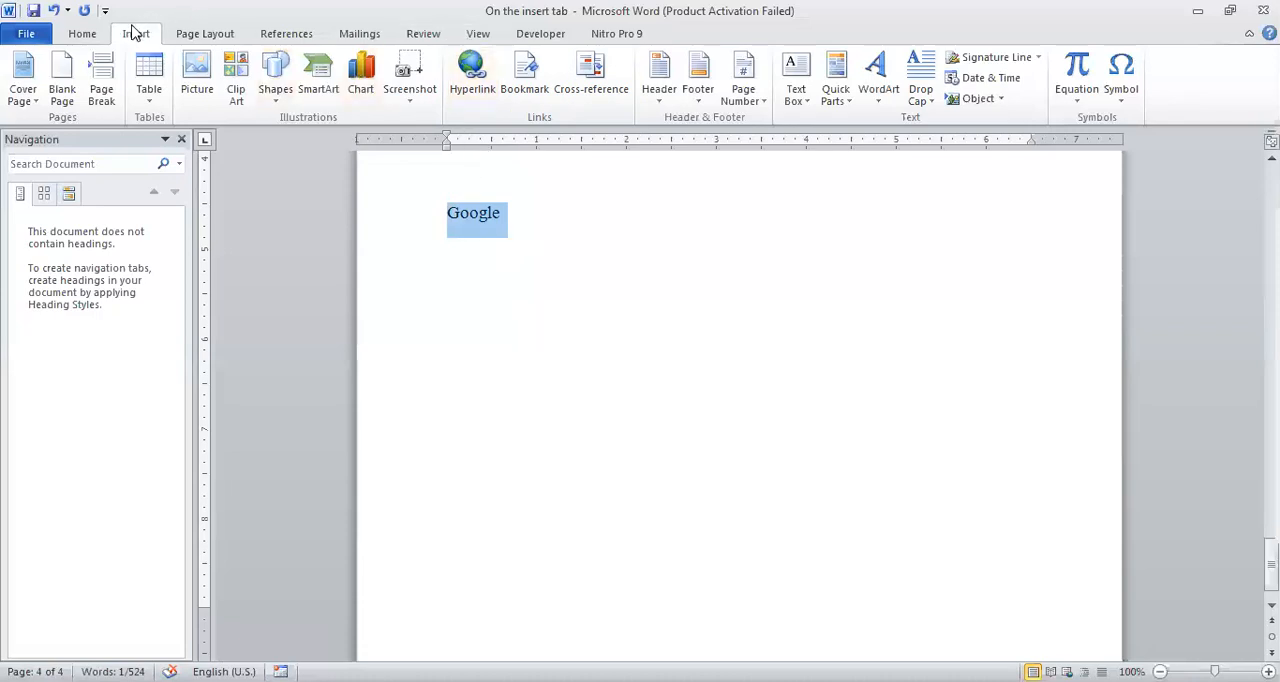
left_click(475, 80)
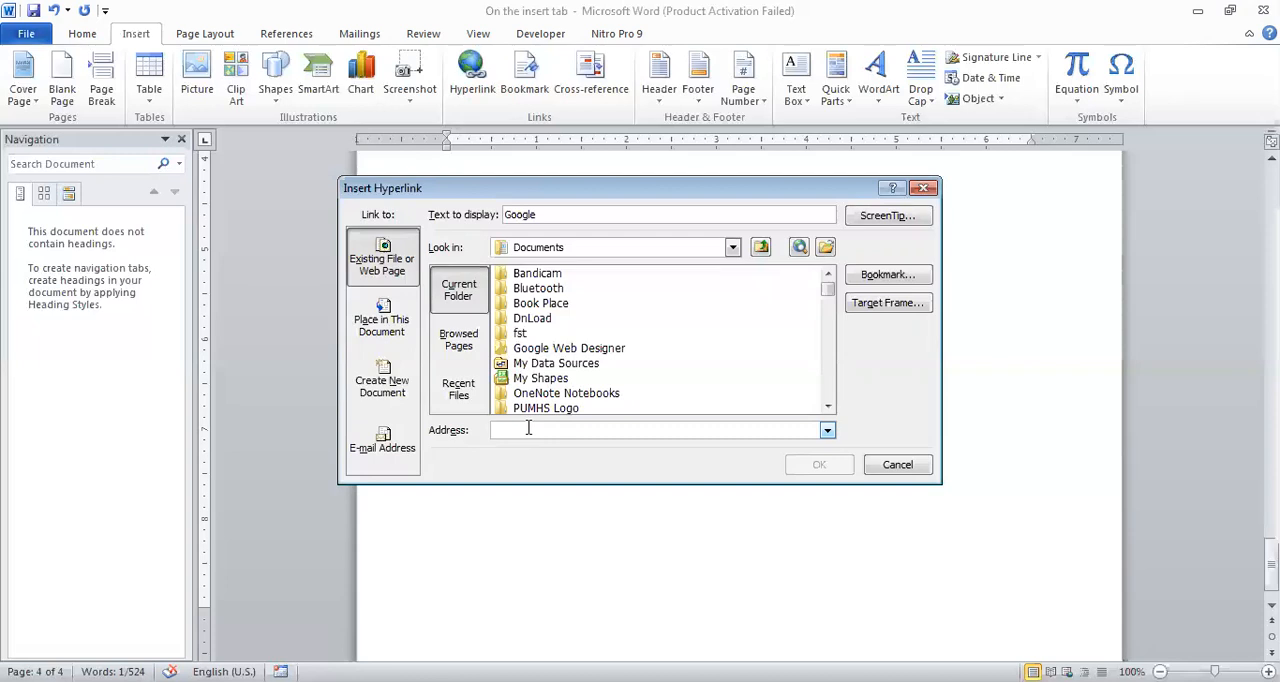
type("http://www.google.com")
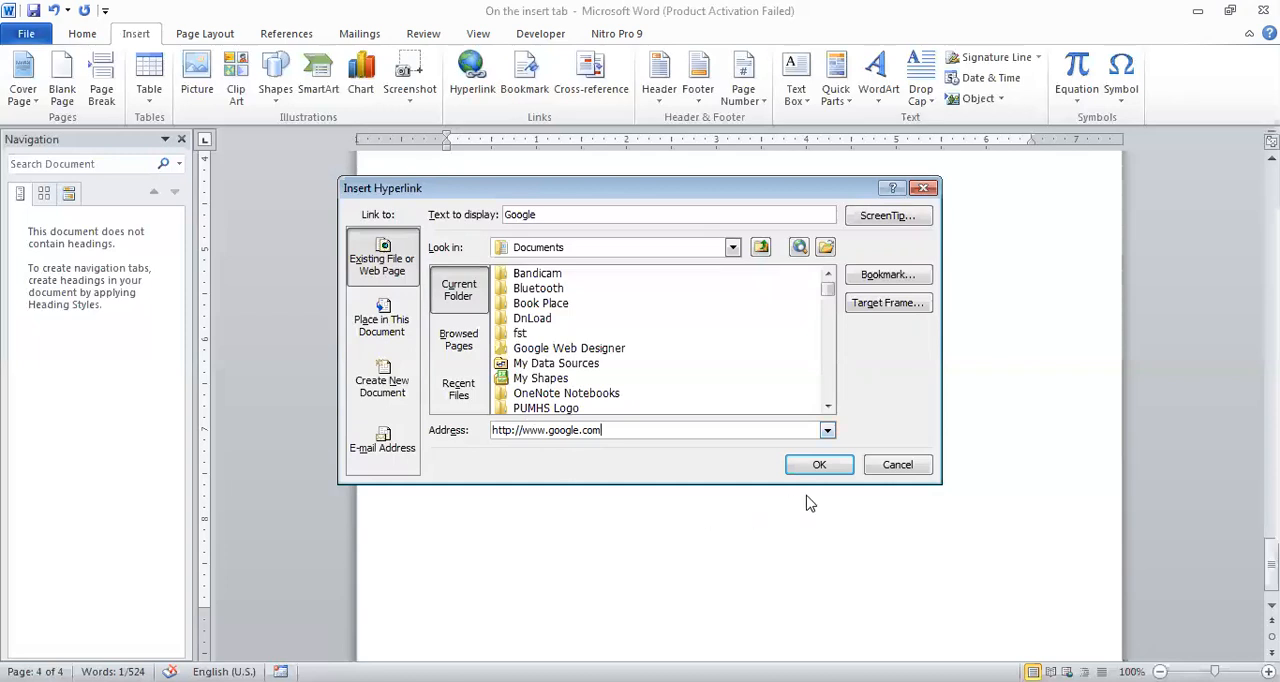
left_click(813, 472)
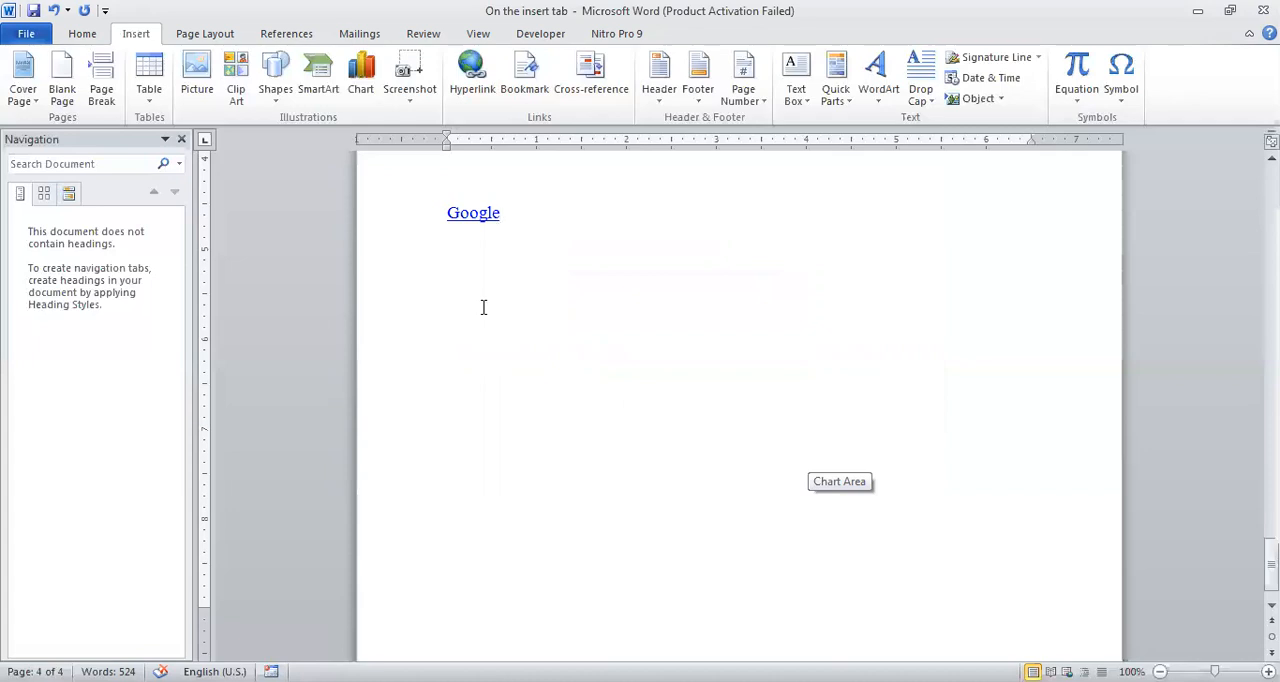
Follow the Google hyperlink to test it, and close the browser window that opens.
double_click(466, 221)
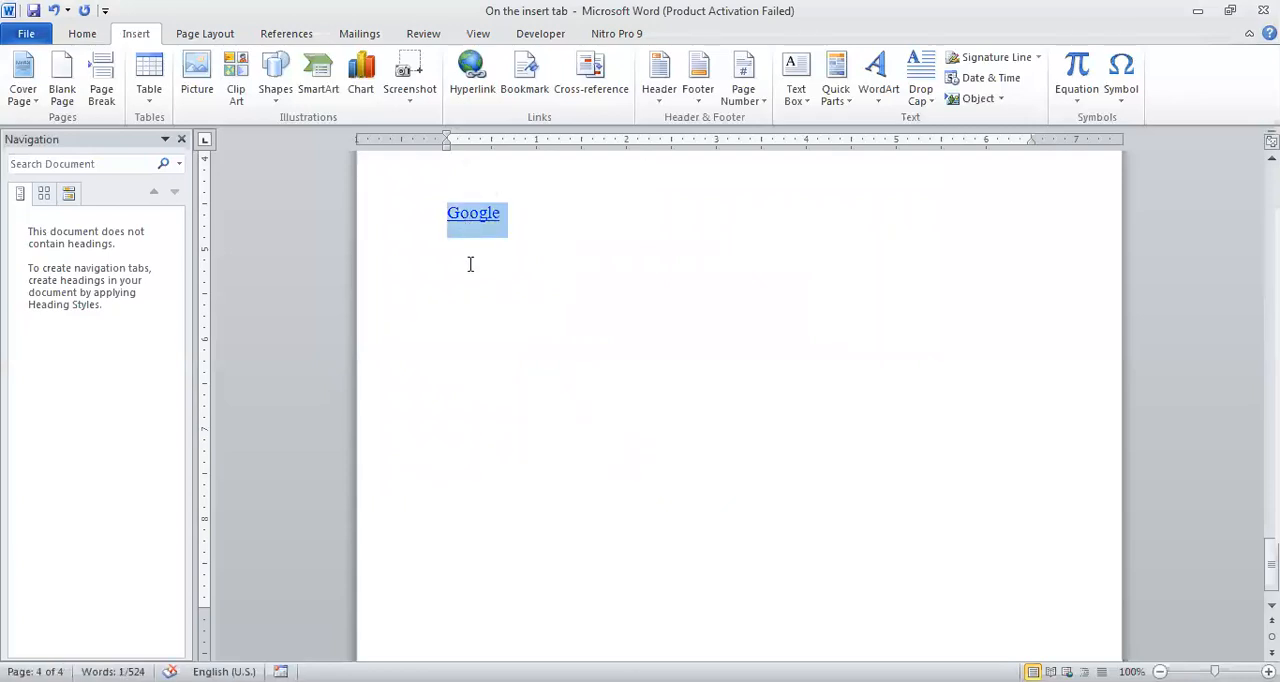
left_click(469, 263)
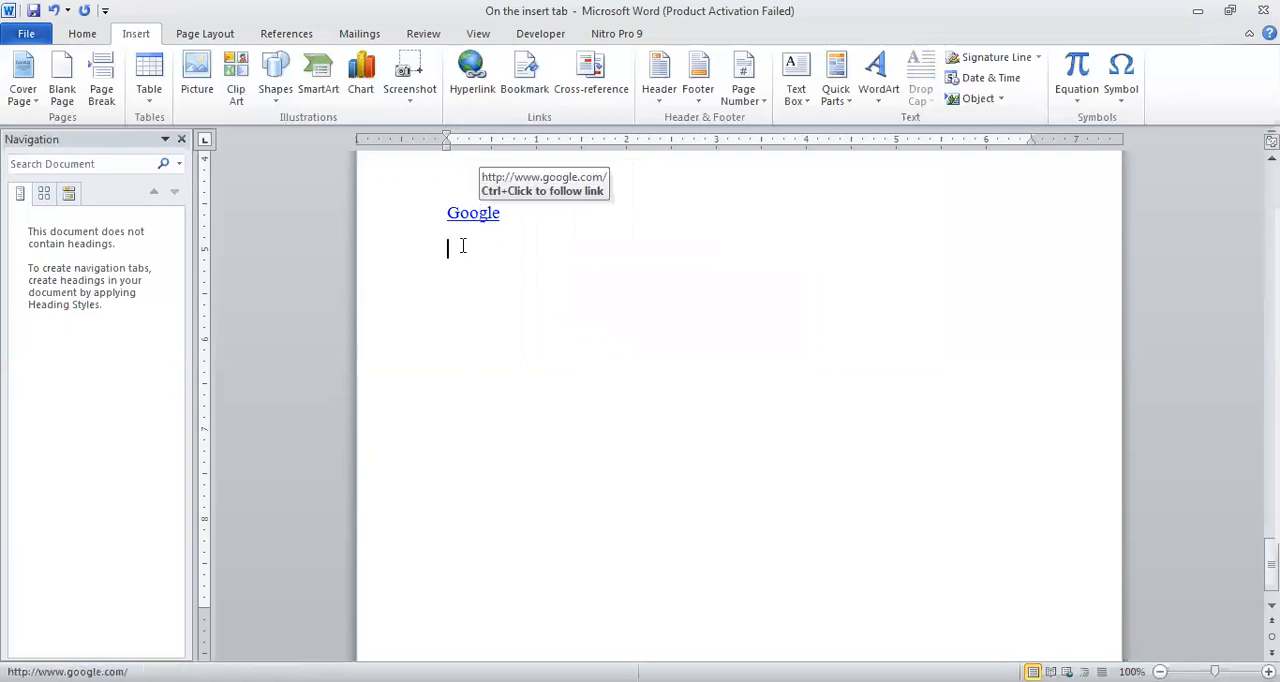
left_click(468, 218)
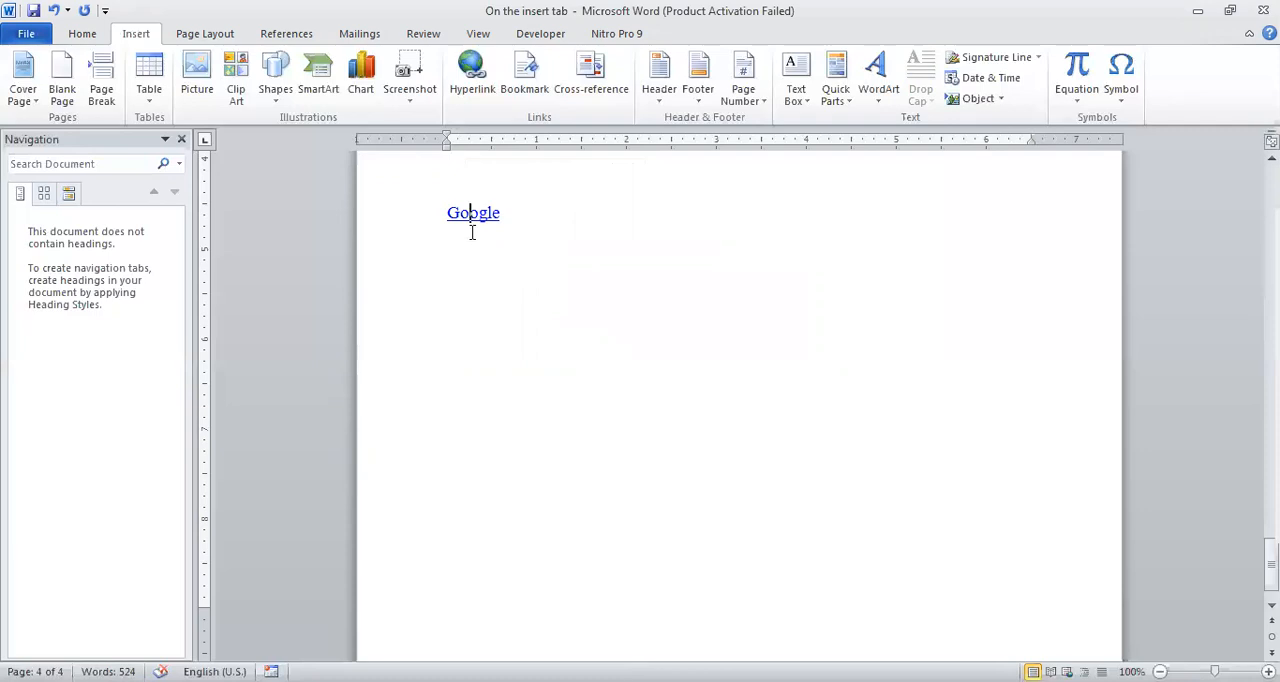
double_click(474, 215)
left_click(472, 279)
mouse_move(477, 215)
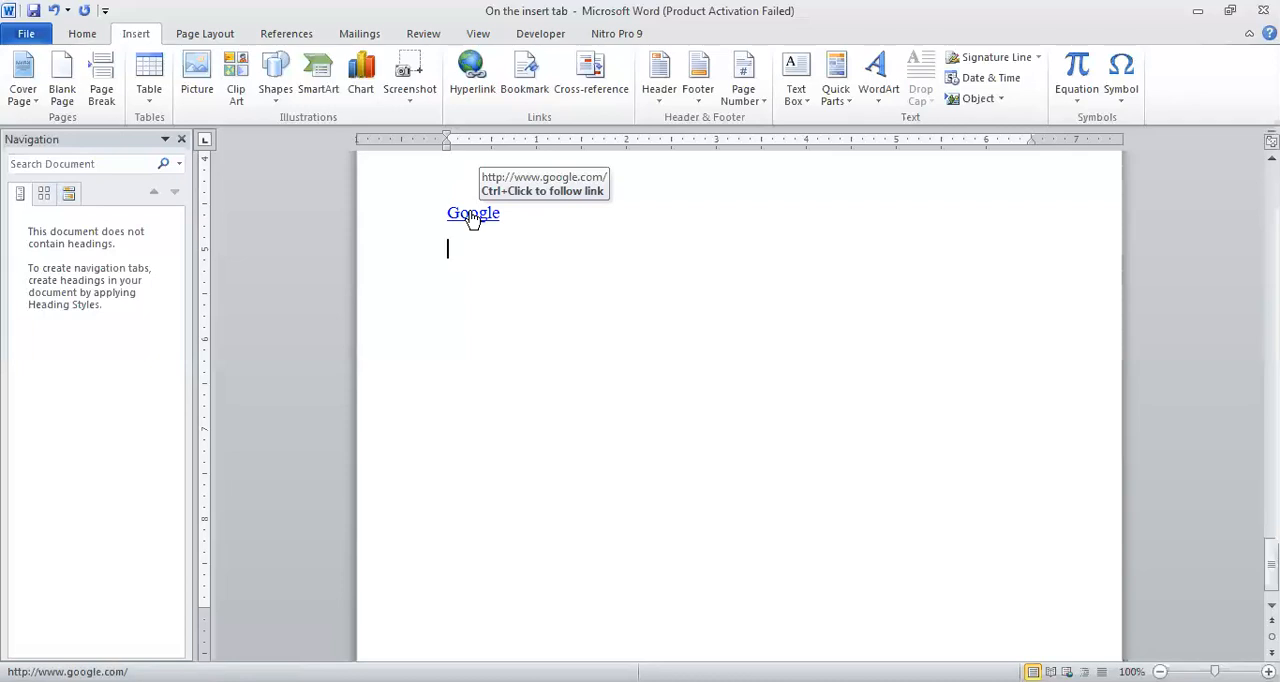
left_click(472, 216, "ctrl")
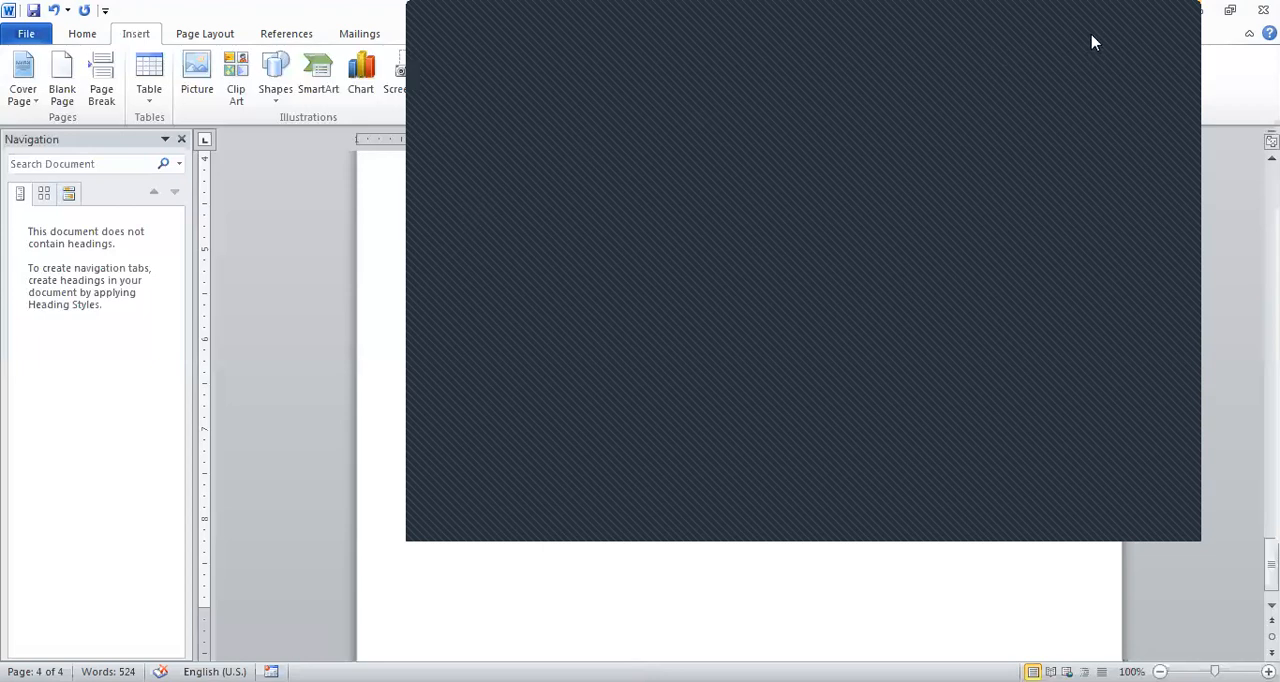
left_click(1178, 18)
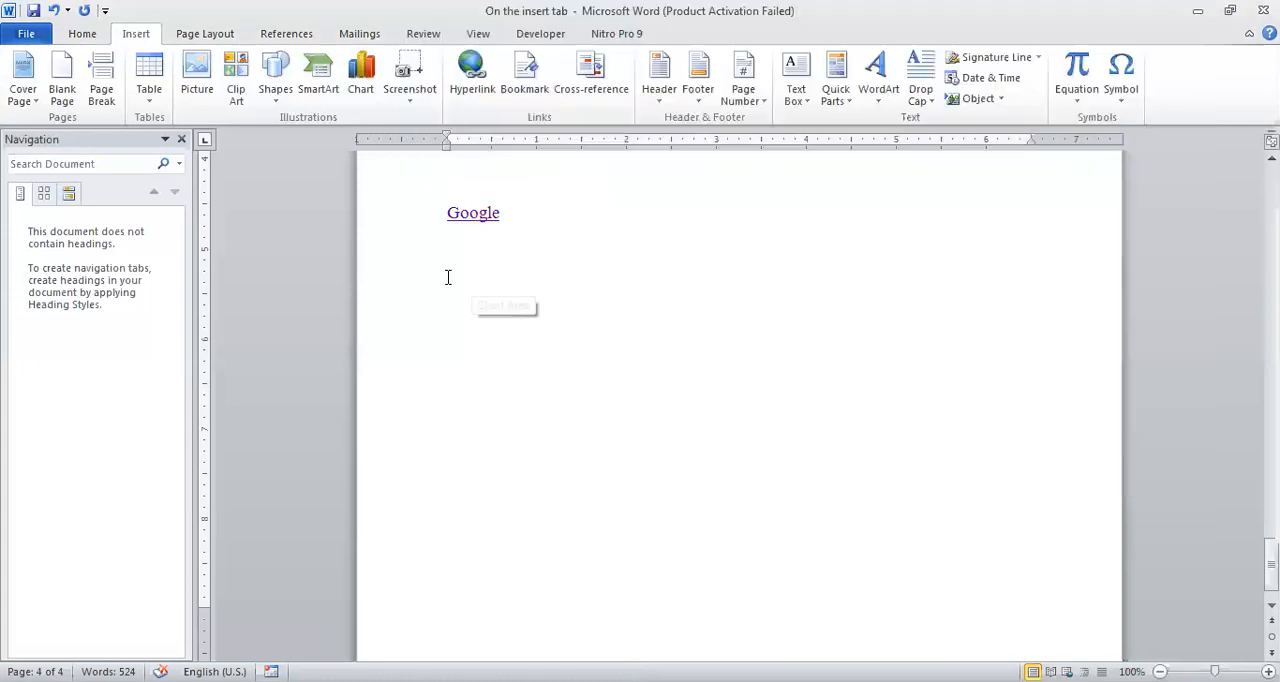
Add the word "Link" on a new line below the Google hyperlink.
left_click(513, 218)
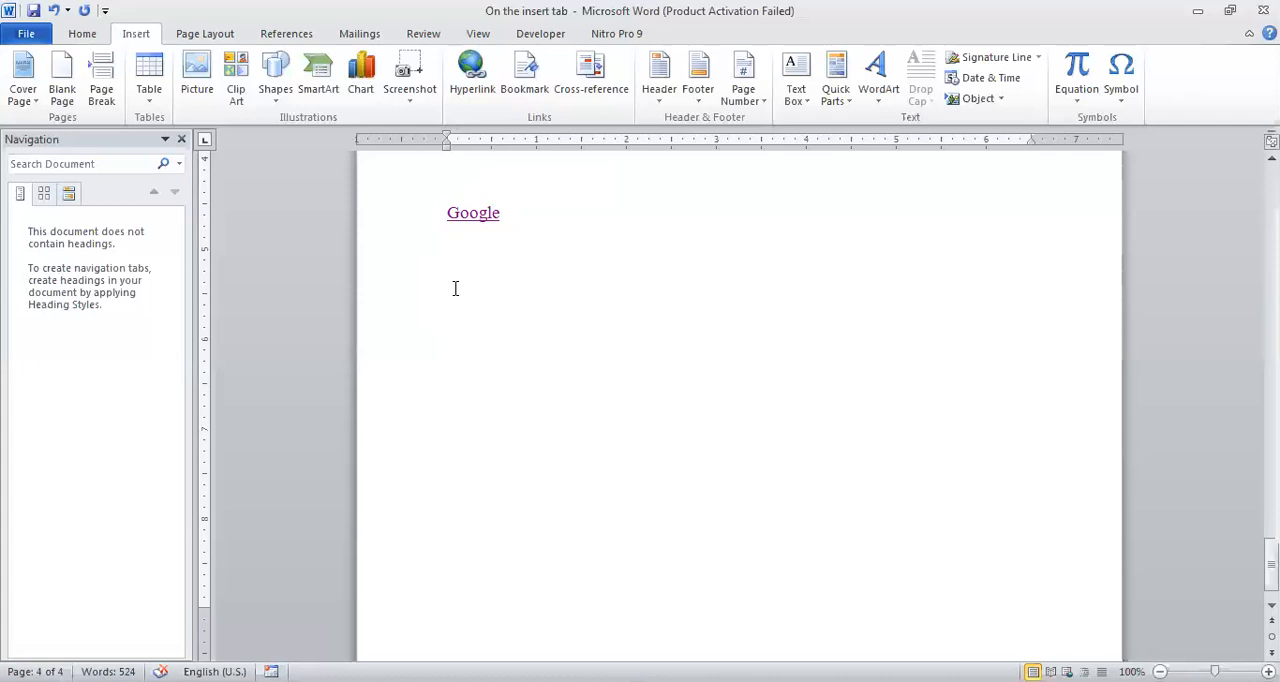
type("Link")
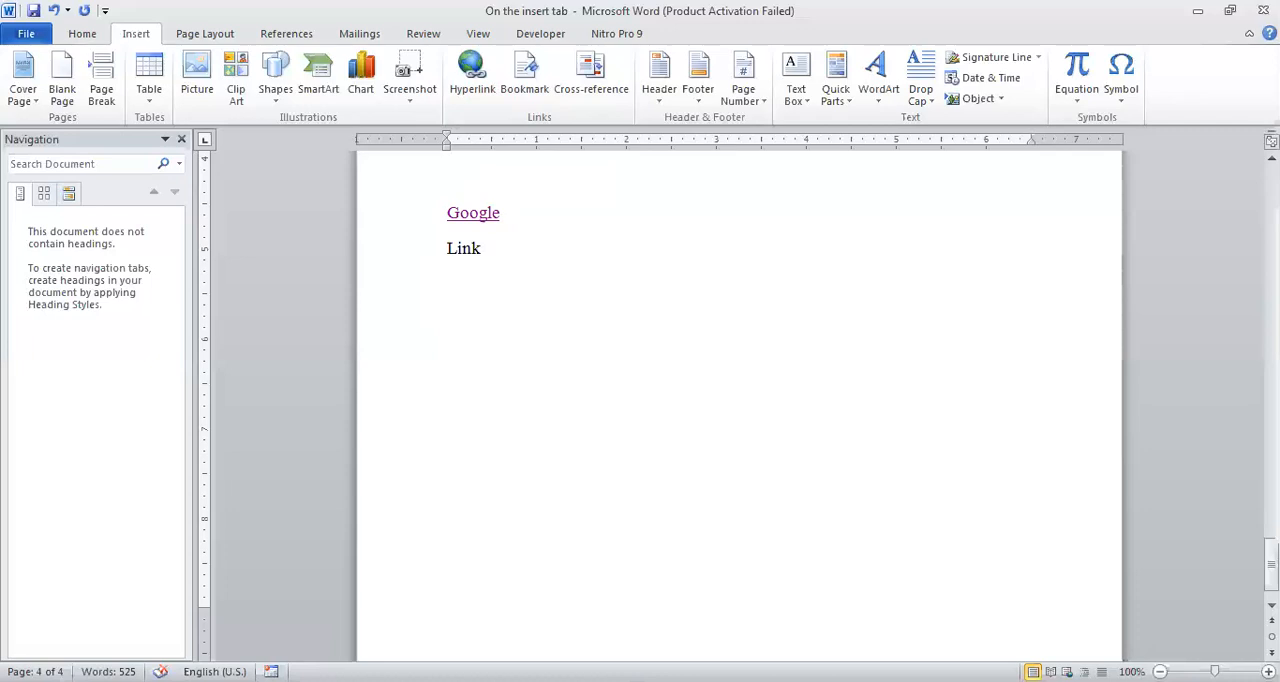
Hyperlink the word "Link" to the existing file "Authentication and Access Control in the Internet of Things.pdf" in the Documents folder.
key("shift+Left")
key("shift+Left")
key("shift+Left")
key("shift+Left")
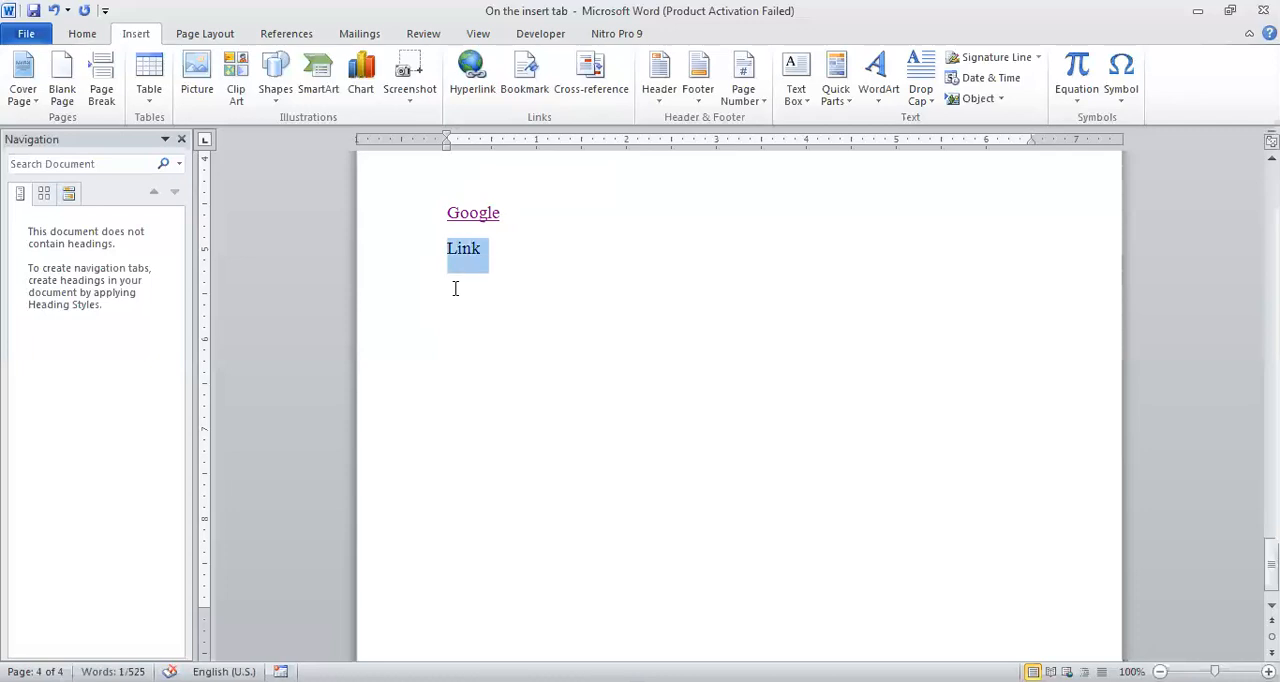
left_click(472, 75)
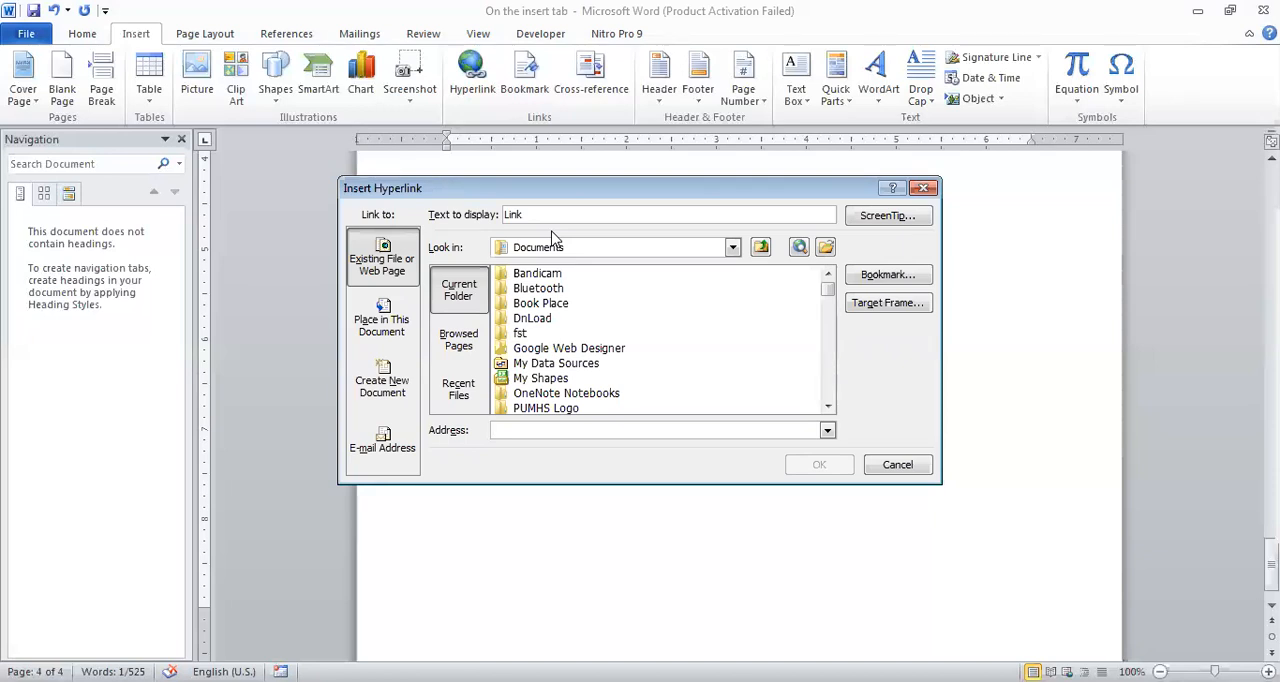
left_click(827, 407)
left_click(827, 407)
left_click(827, 407)
left_click(827, 407)
left_click(827, 407)
left_click(827, 407)
left_click(827, 407)
left_click(827, 407)
left_click(827, 407)
left_click(827, 407)
left_click(827, 407)
left_click(827, 407)
left_click(827, 407)
left_click(827, 407)
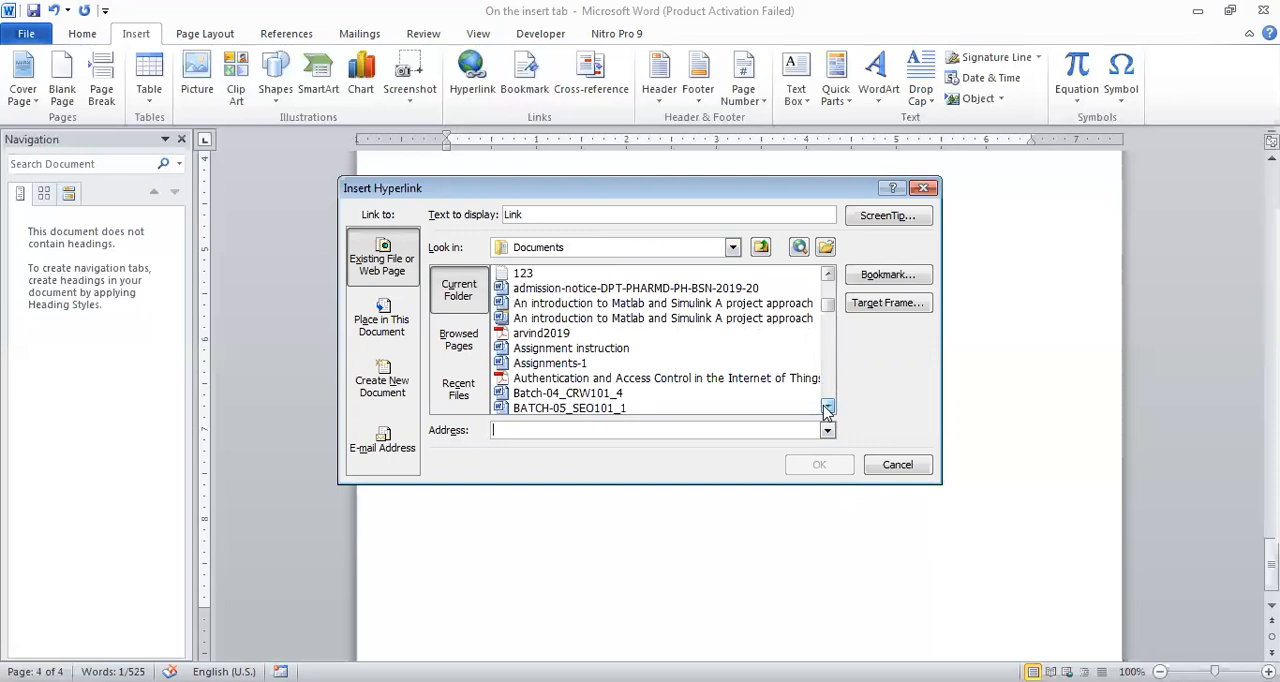
left_click(567, 380)
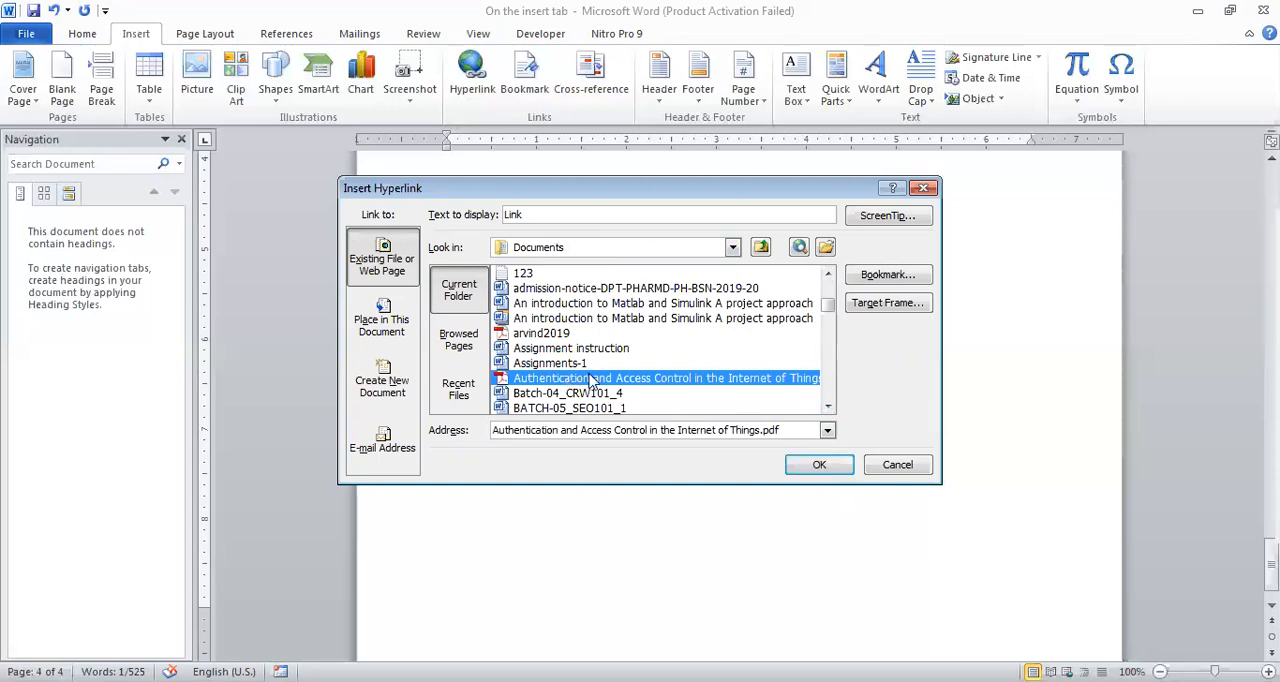
left_click(808, 464)
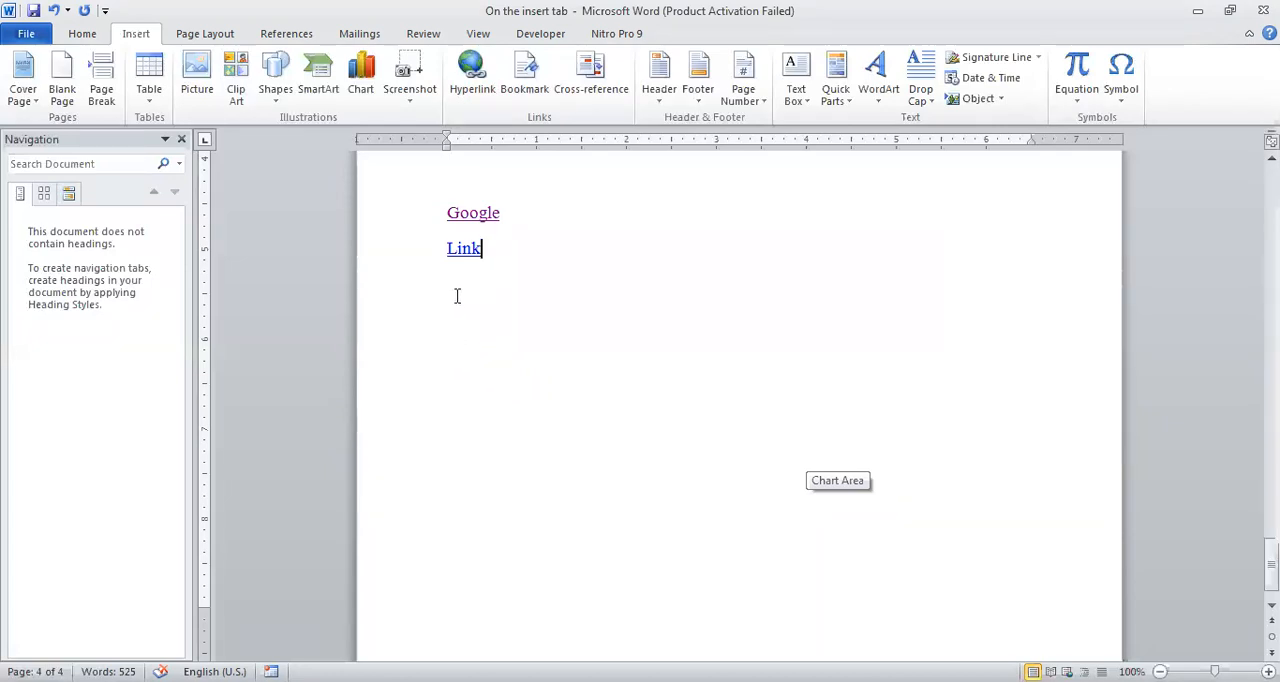
Follow the "Link" hyperlink and allow its PDF file to open.
mouse_move(460, 256)
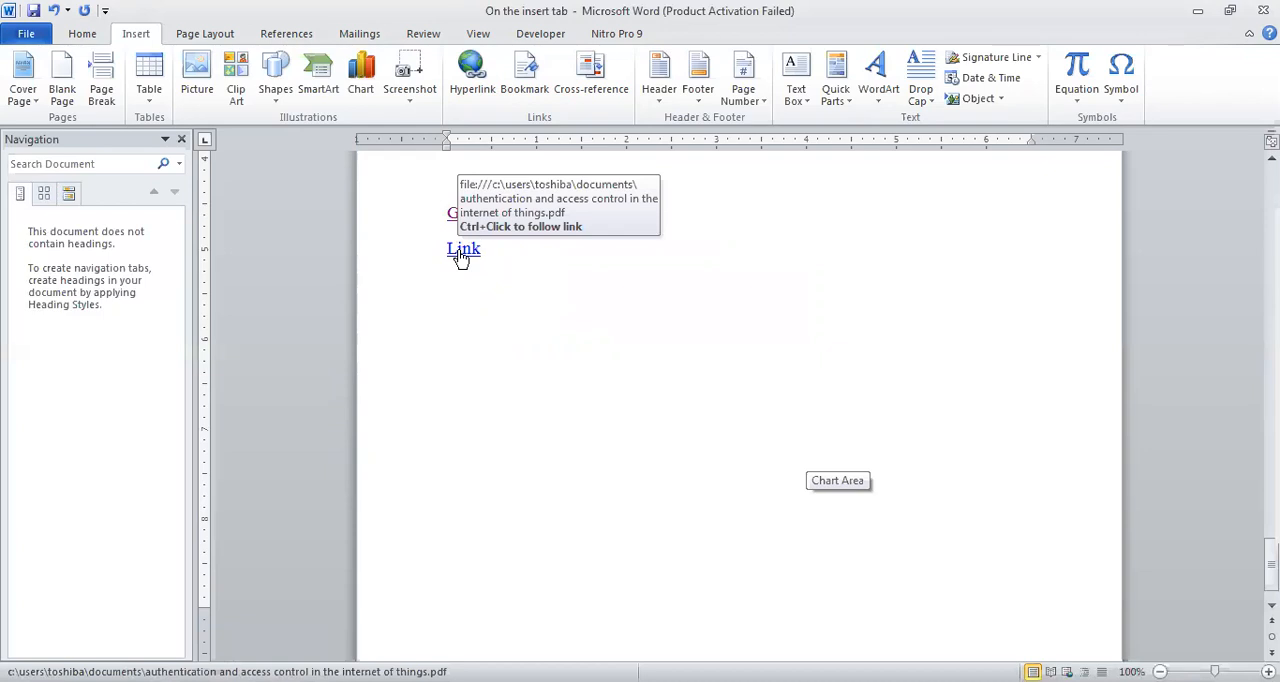
left_click(460, 256, "ctrl")
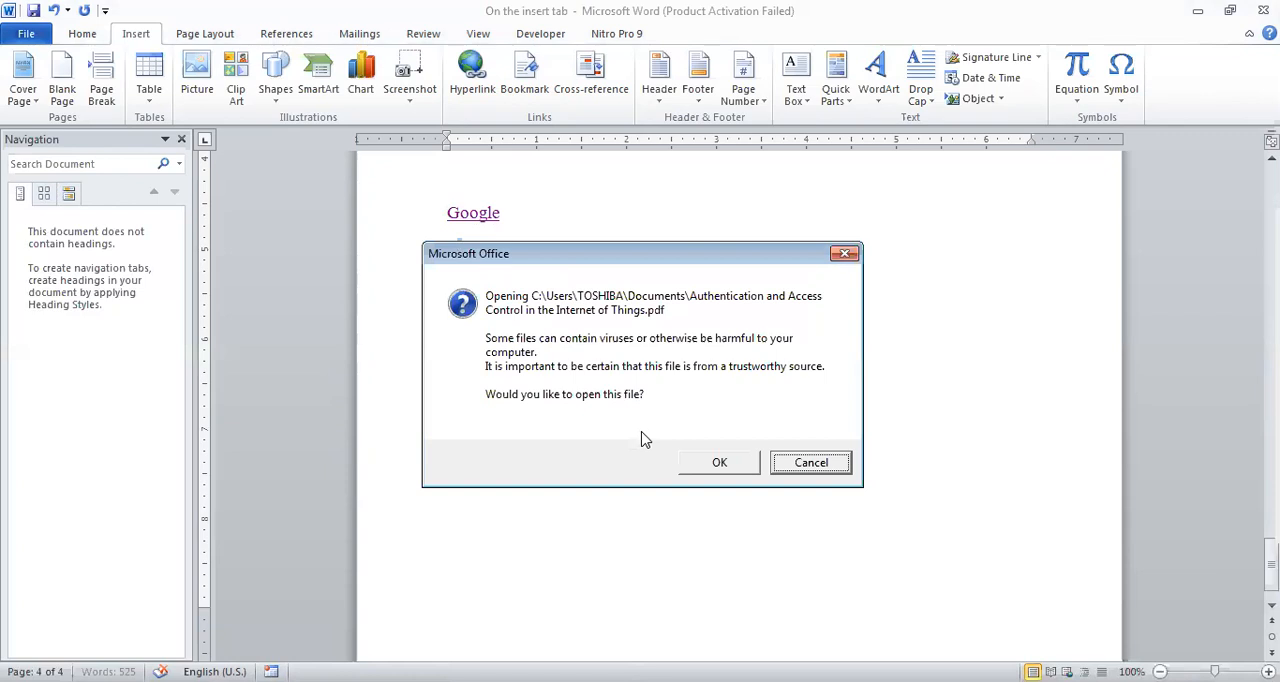
left_click(712, 464)
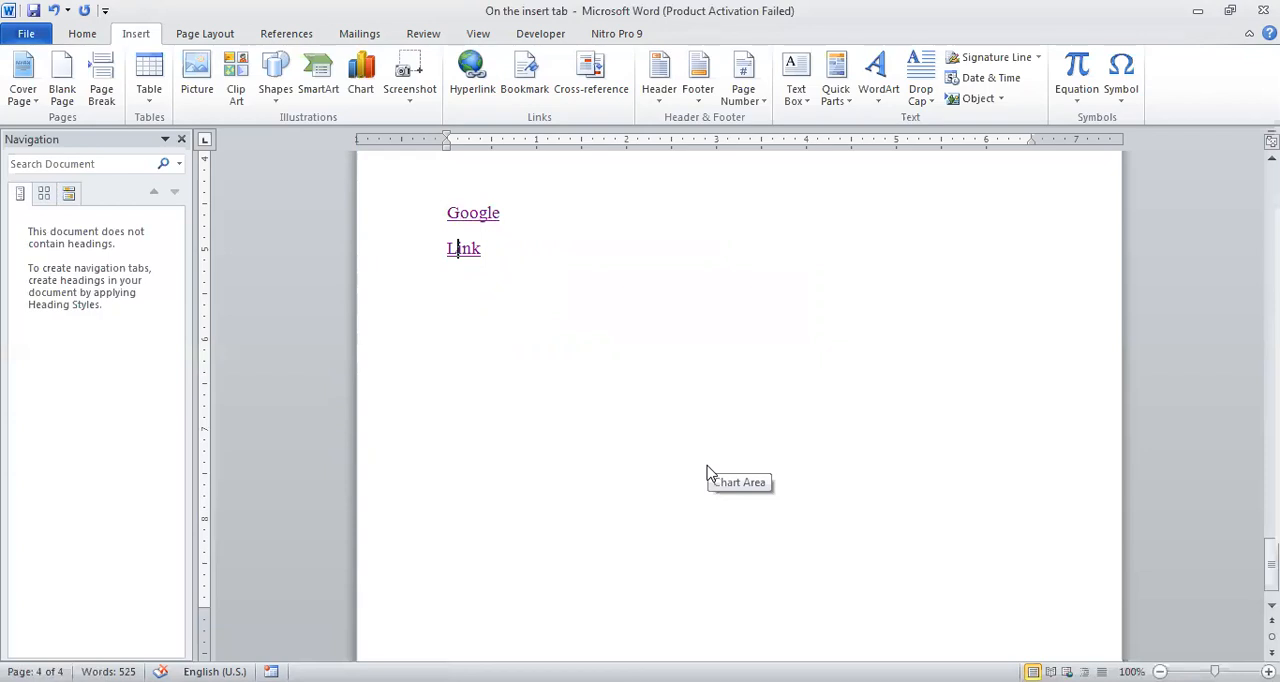
Add the line "Chapter No. 2" below the "Link" hyperlink, followed by a new empty line.
left_click(512, 257)
key("Return")
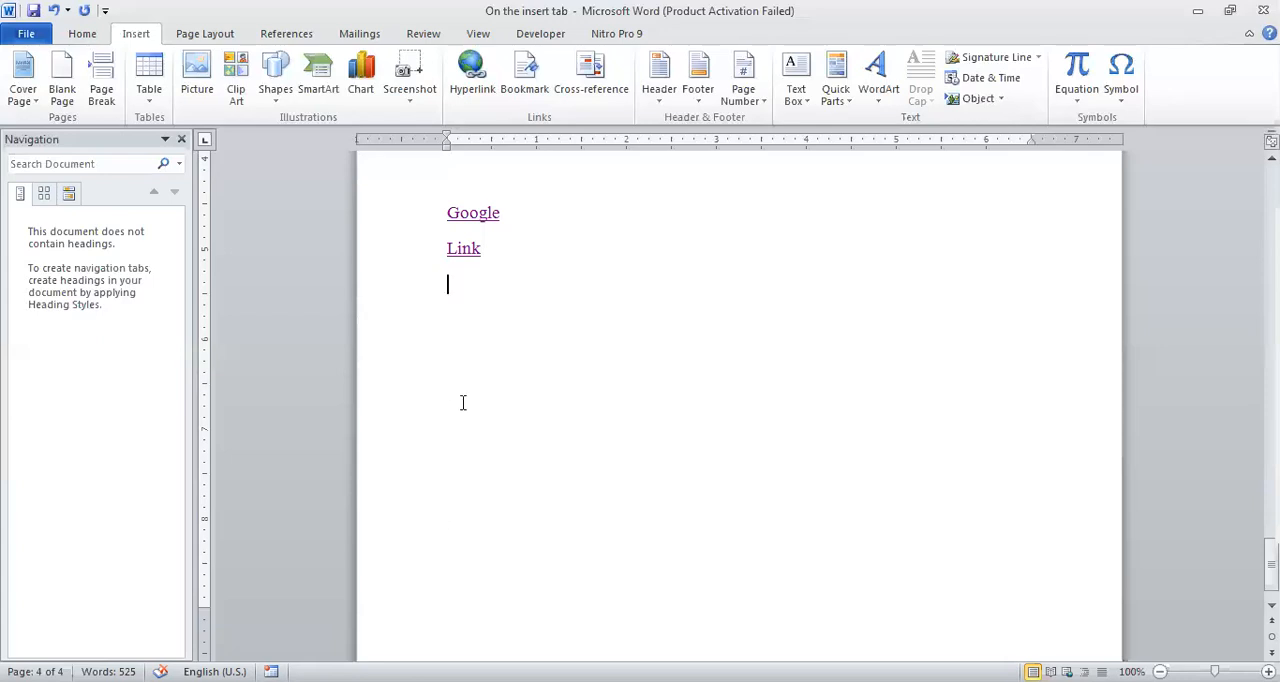
type("Chapter No.")
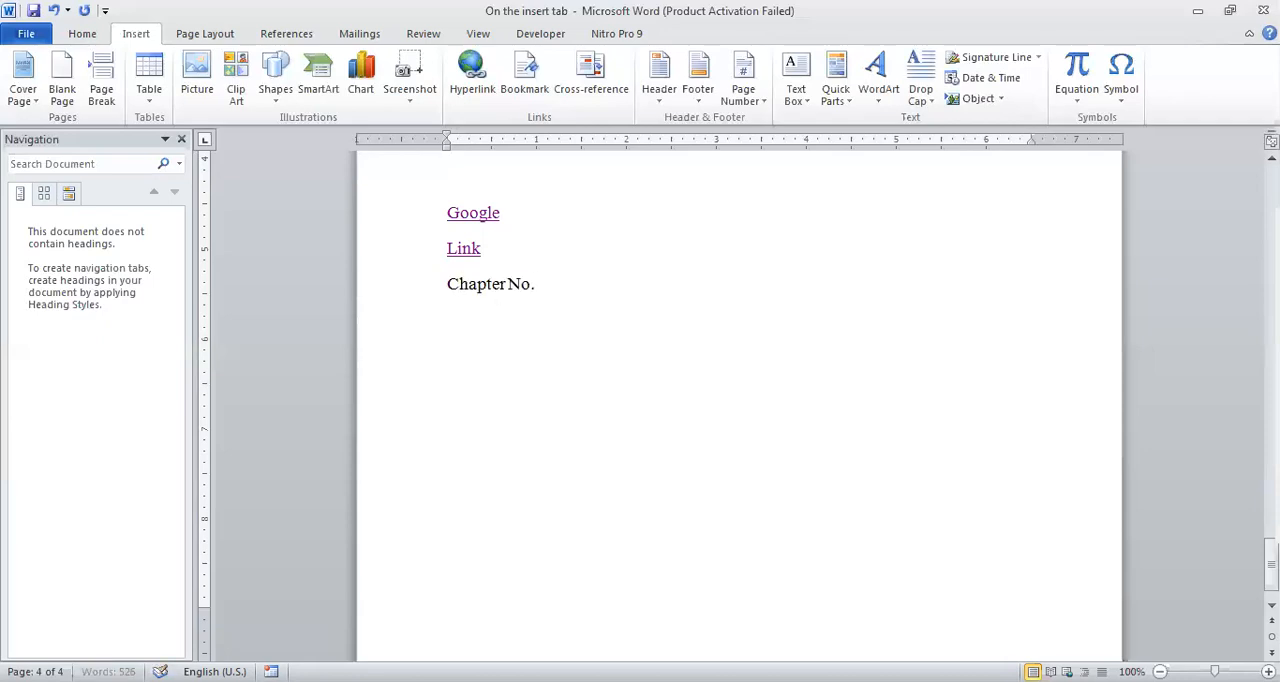
type(" 2")
key("Return")
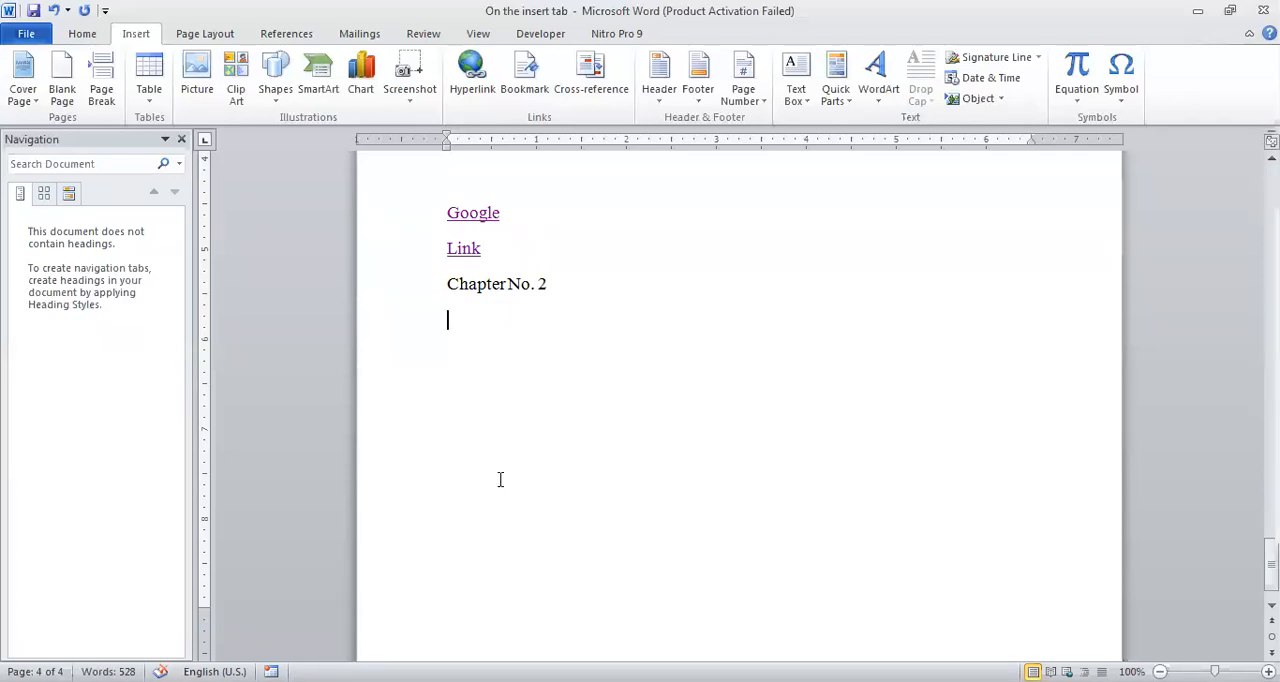
Insert a blank page after the Chapter No. 2 page and enter "Chapter 3" on it.
scroll(500, 480, "down", 1)
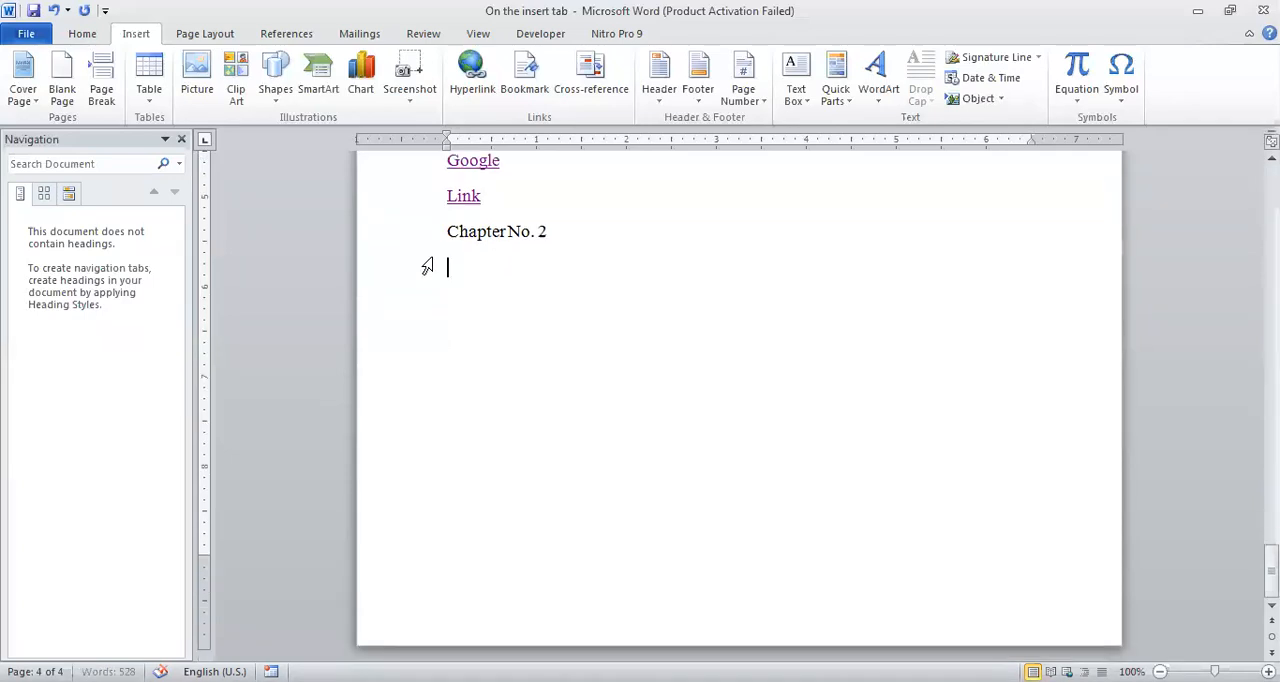
left_click(62, 100)
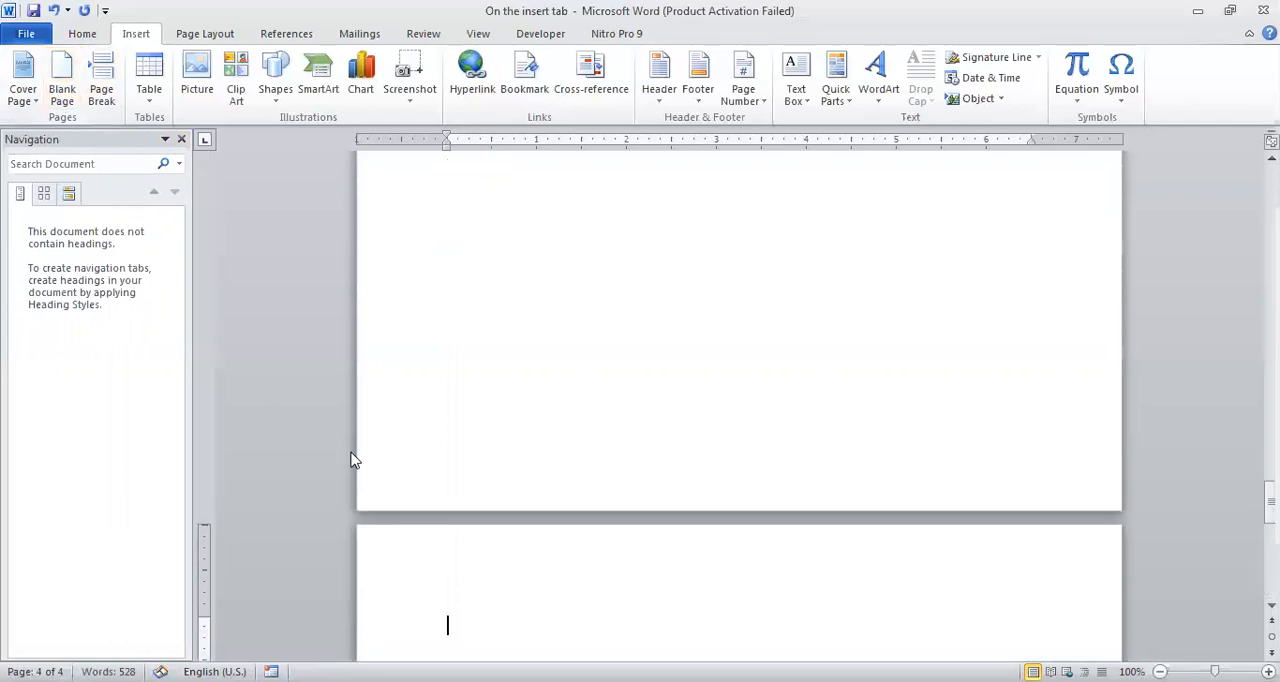
type("Chapt")
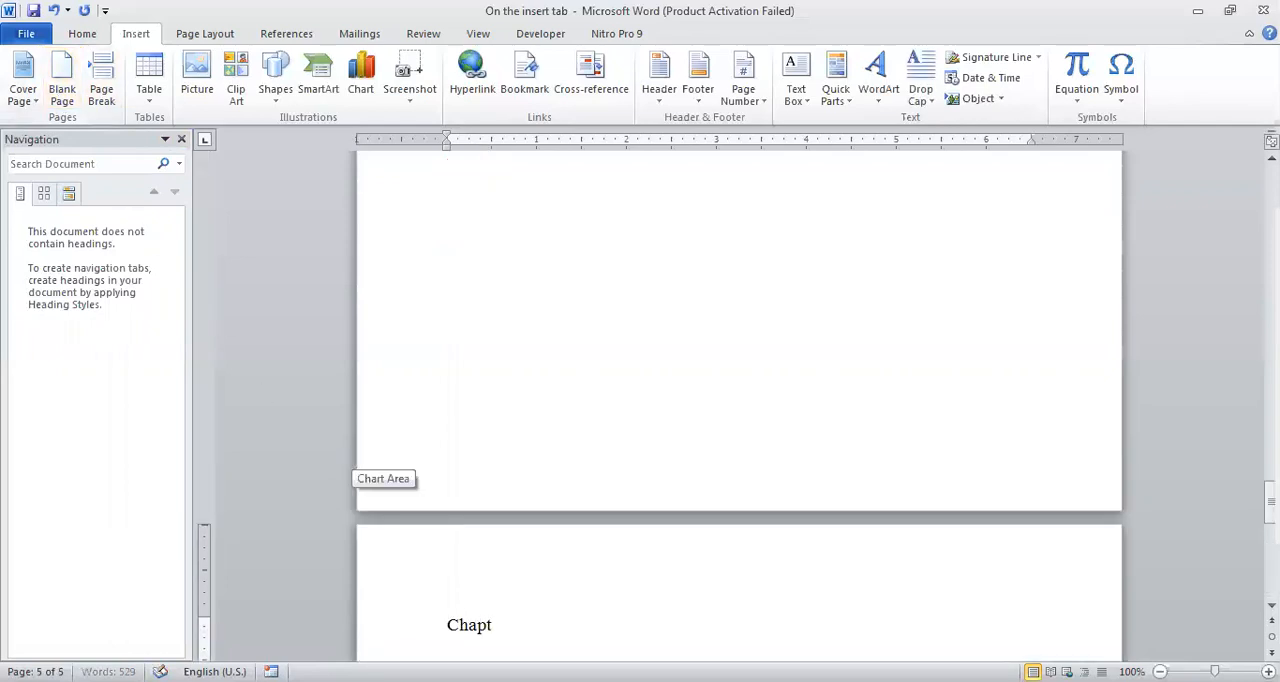
type("er 3")
Apply the Heading 1 style to the whole "Chapter No. 2" line.
scroll(562, 414, "up", 10)
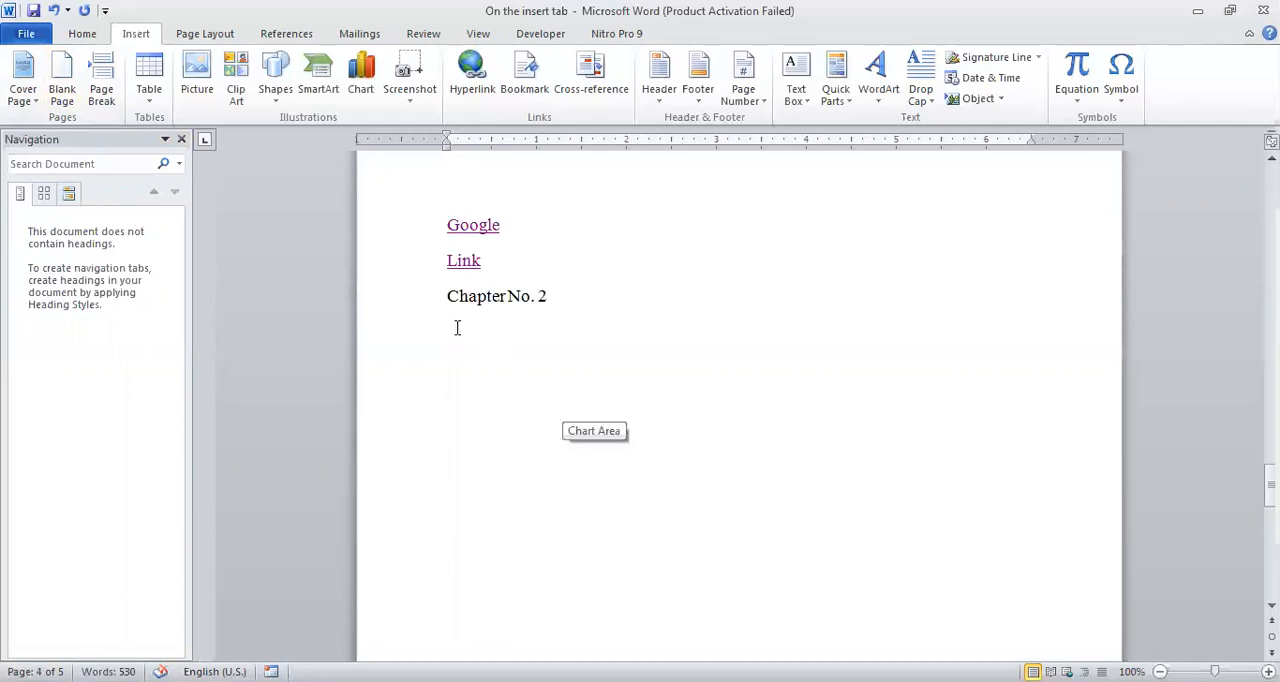
left_click(447, 298)
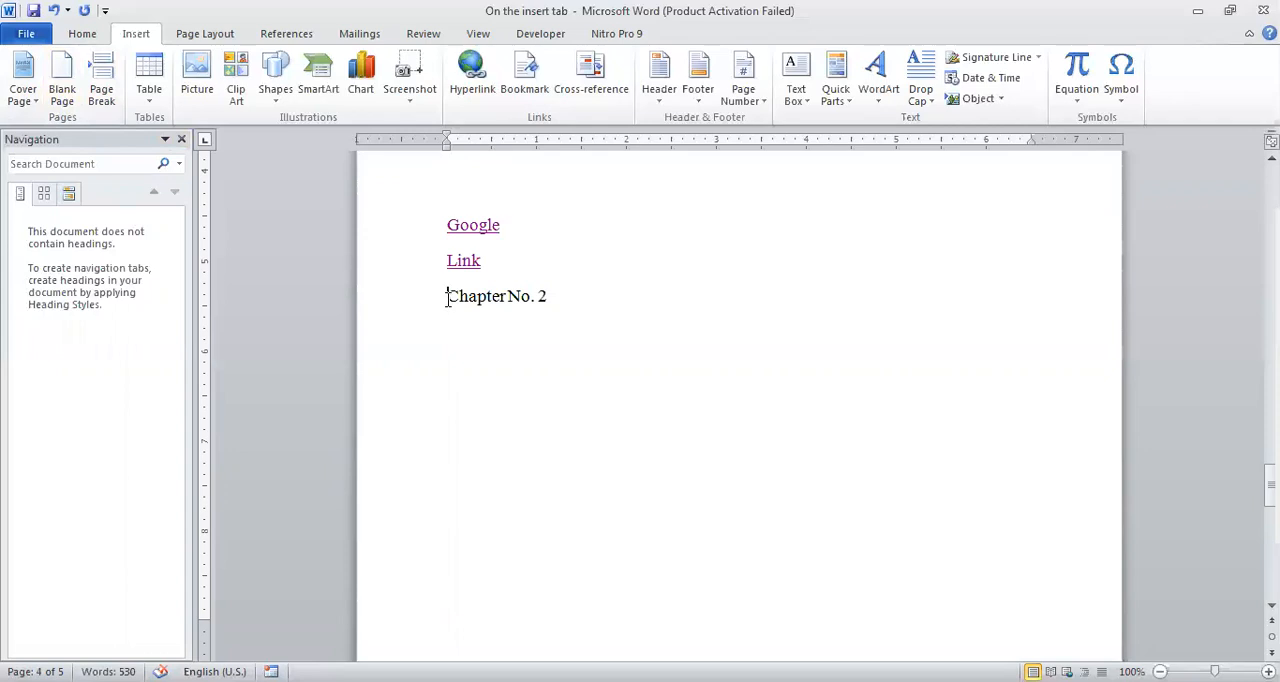
left_click(83, 35)
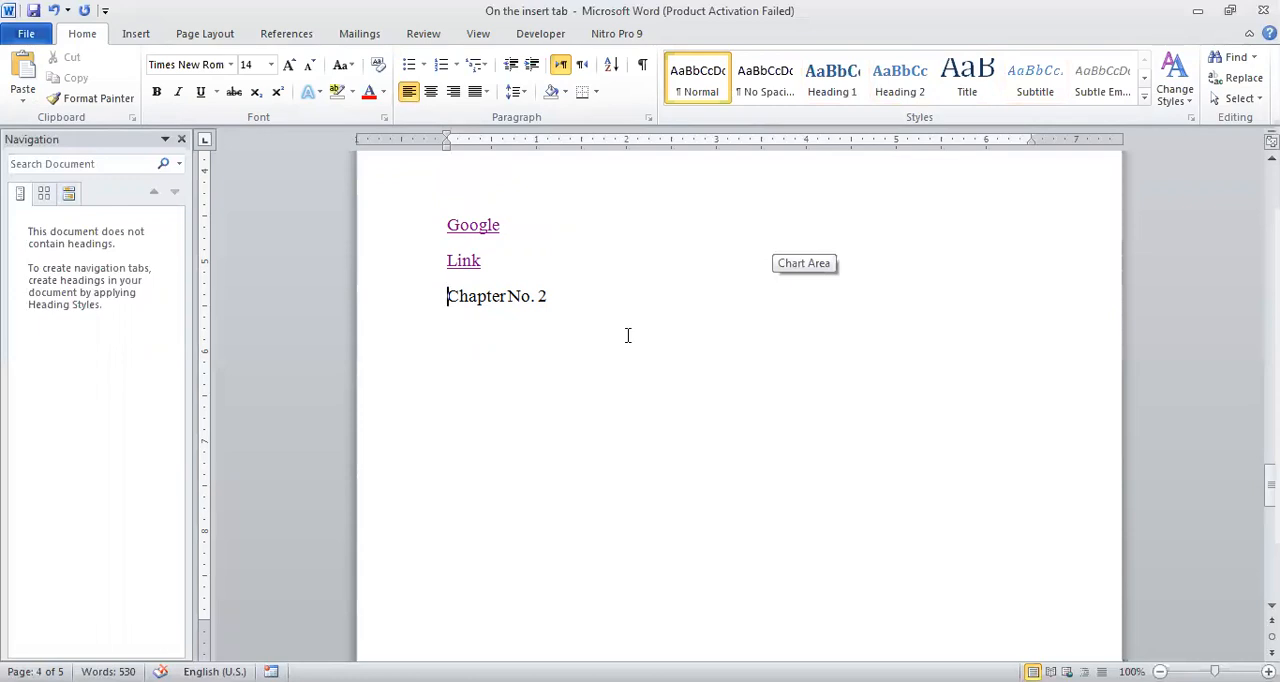
key("shift+Right")
key("shift+Right")
key("shift+Right")
key("shift+Right")
key("shift+Right")
key("shift+Right")
key("shift+Right")
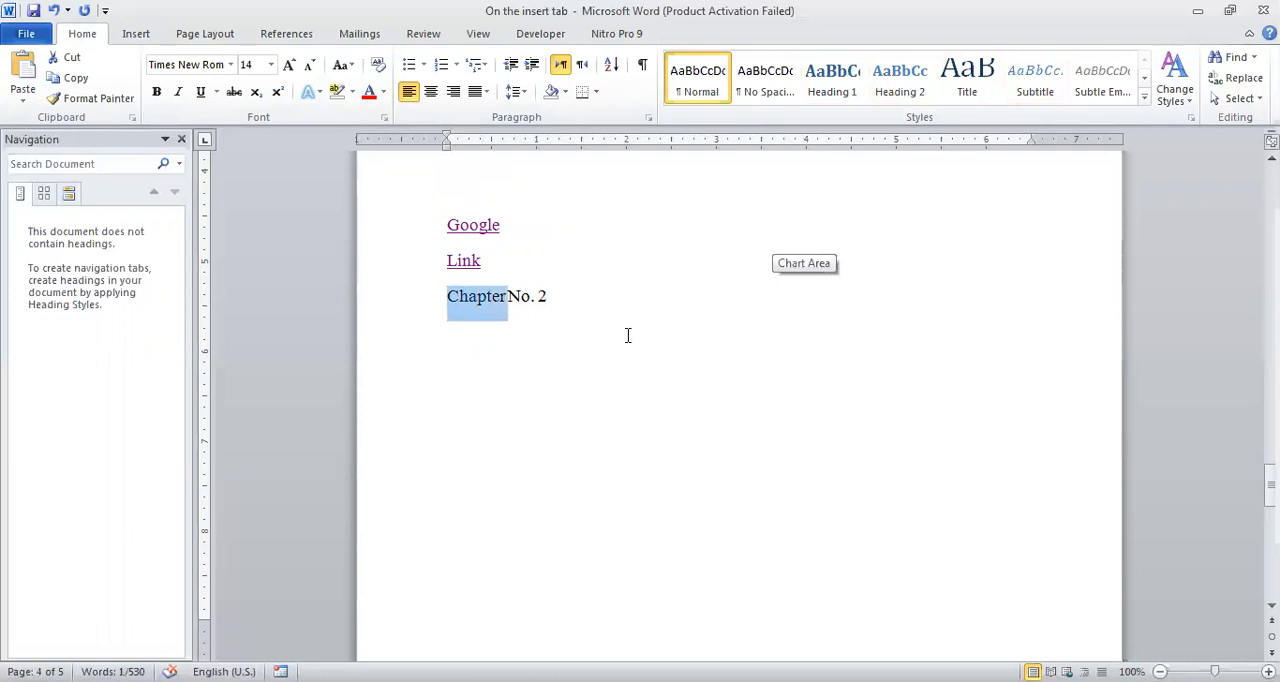
key("shift+Right")
key("shift+Right")
key("shift+Right")
key("shift+Right")
key("shift+Right")
key("shift+Right")
key("shift+Right")
key("shift+Left")
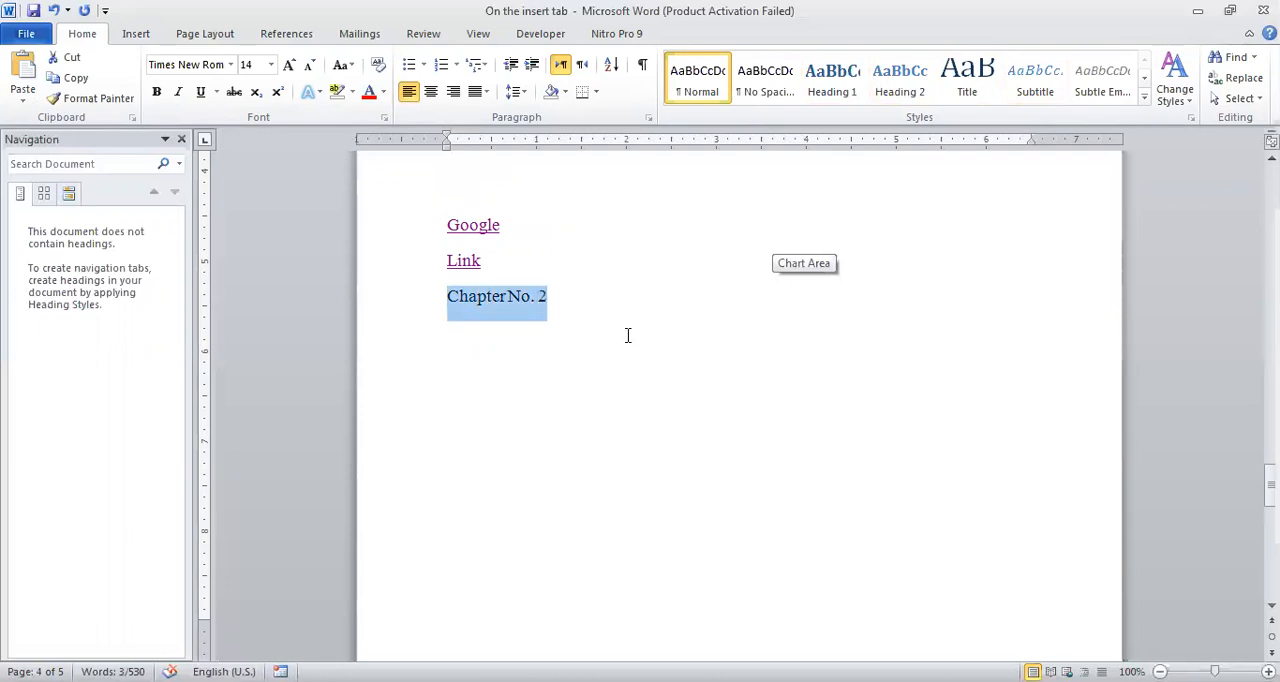
left_click(822, 93)
left_click(569, 323)
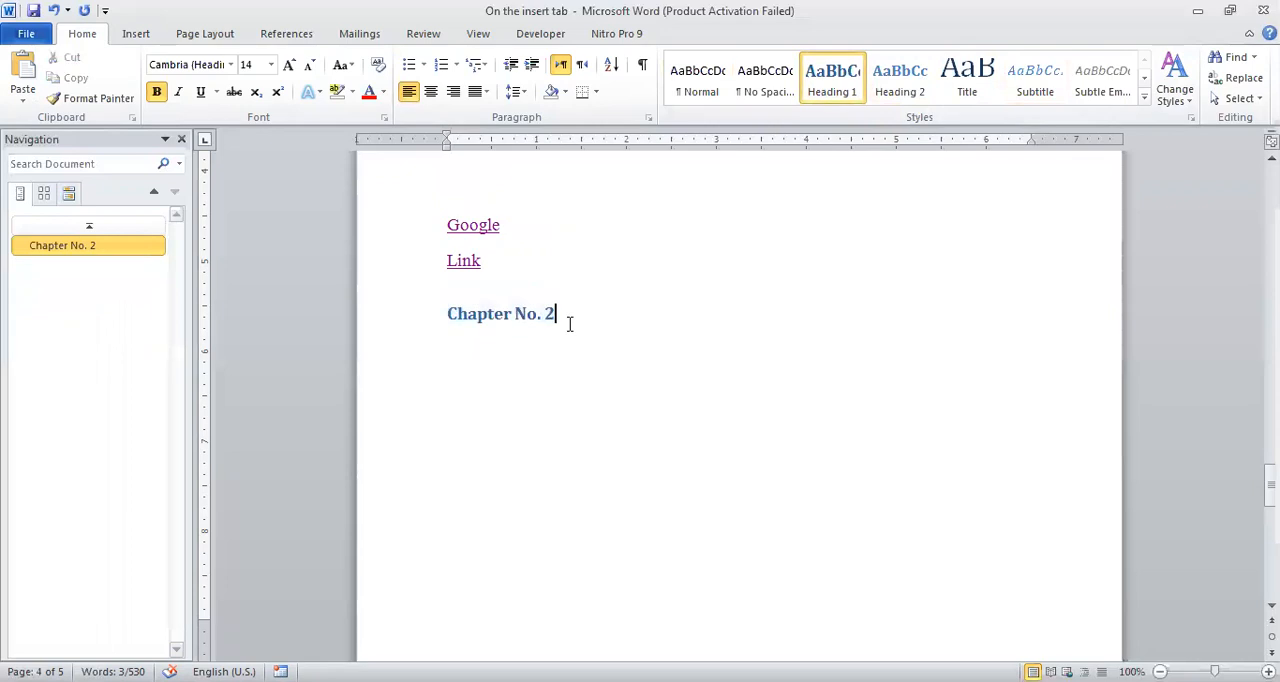
Apply the Heading 1 style to the whole "Chapter 3" line on the last page.
scroll(570, 330, "down", 6)
left_click(448, 361)
key("shift+Right")
key("shift+Right")
key("shift+Right")
key("shift+Right")
key("shift+Right")
key("shift+Right")
key("shift+Right")
key("shift+Right")
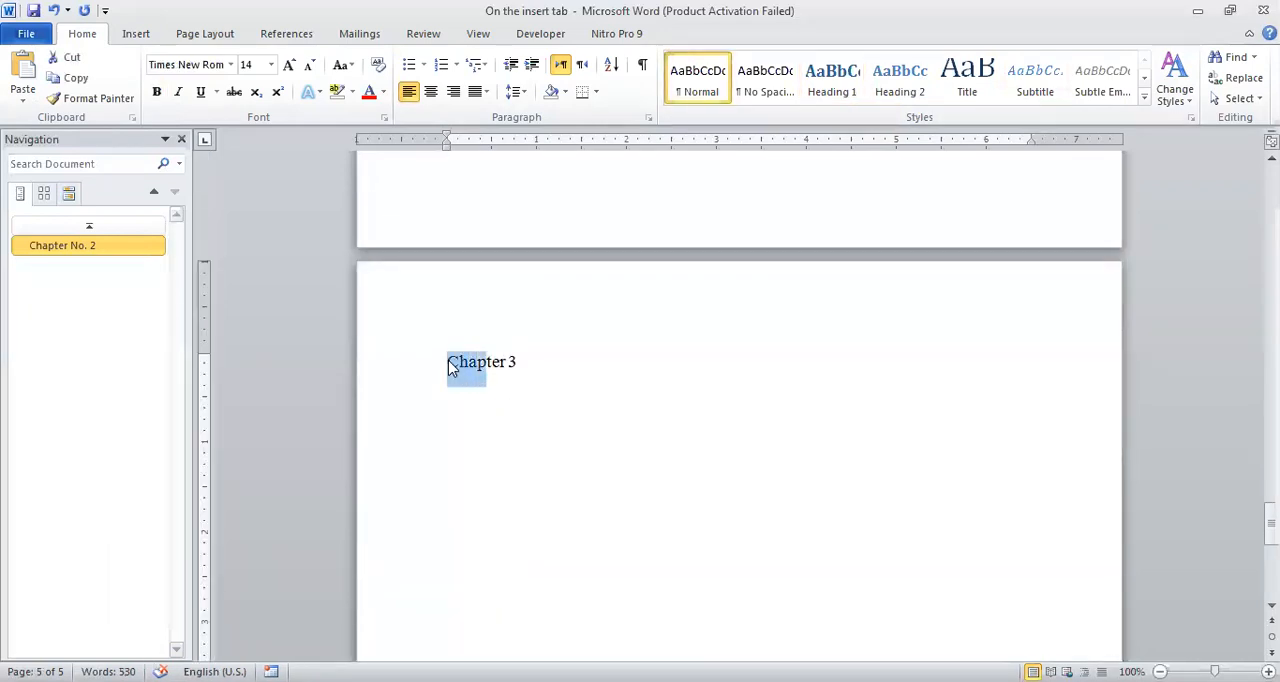
key("shift+Right")
key("shift+Right")
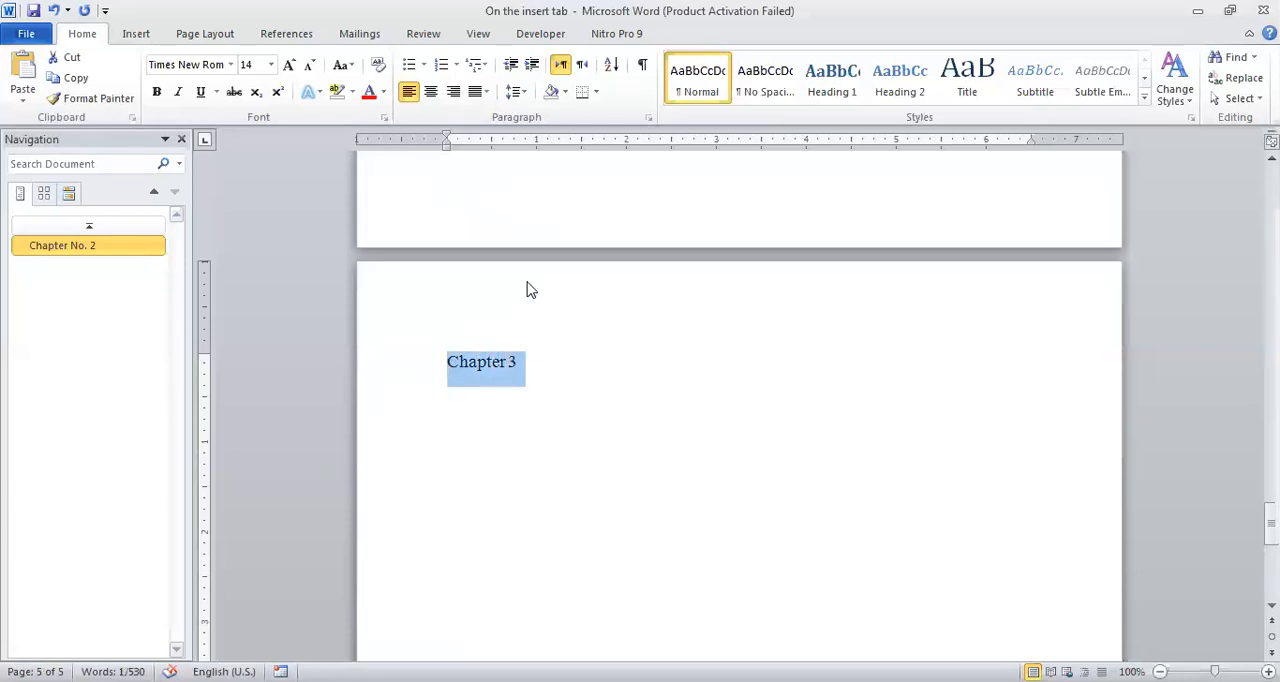
left_click(822, 92)
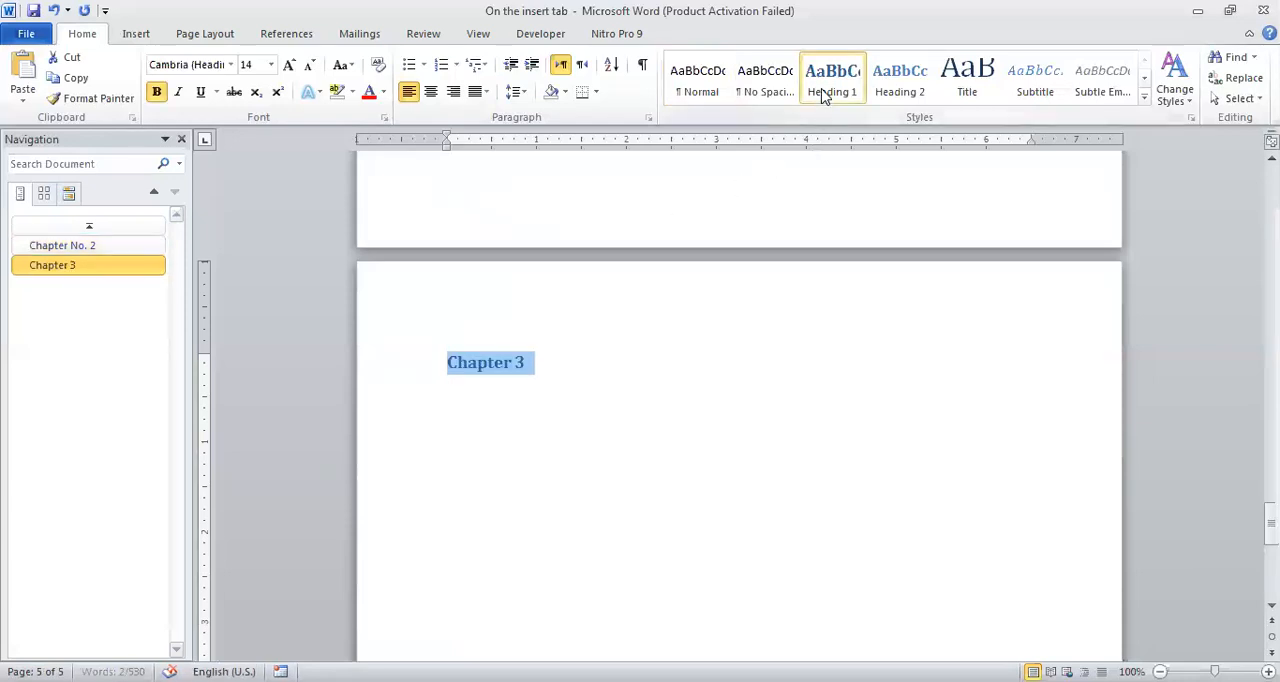
left_click(566, 366)
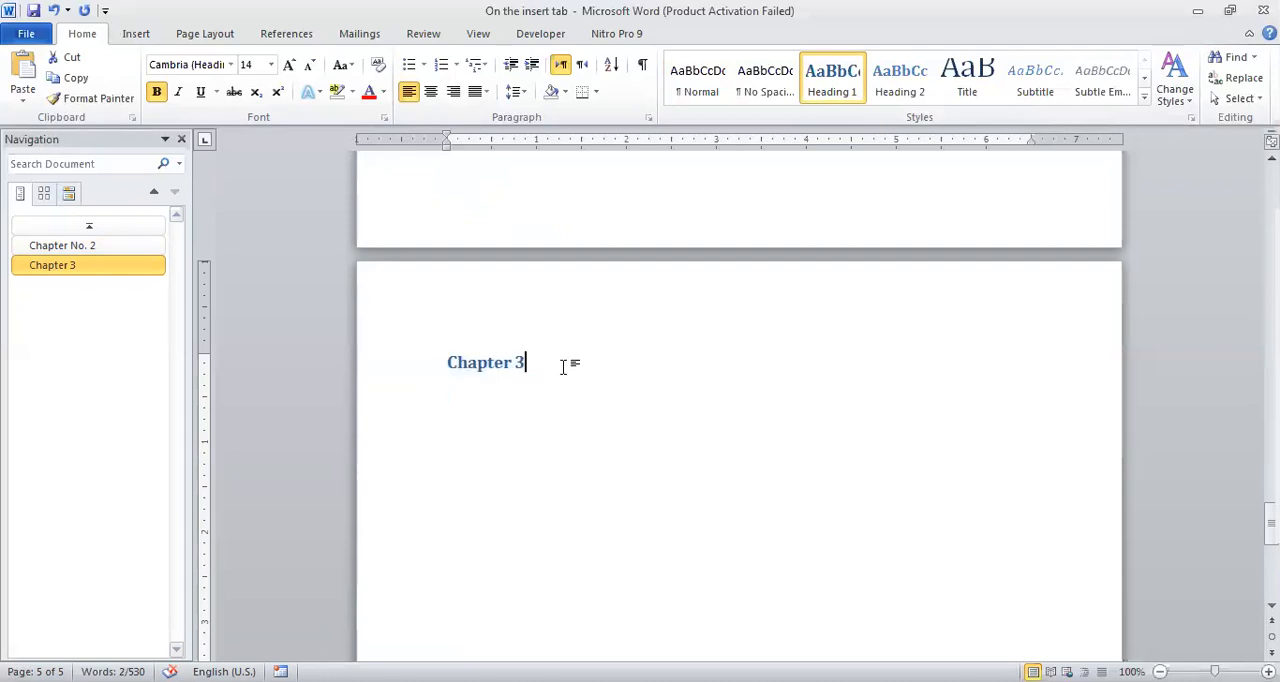
Add the unnumbered line "Chapter No.2" at the very start of the document, above the numbered list.
scroll(565, 366, "up", 6)
scroll(564, 364, "up", 2)
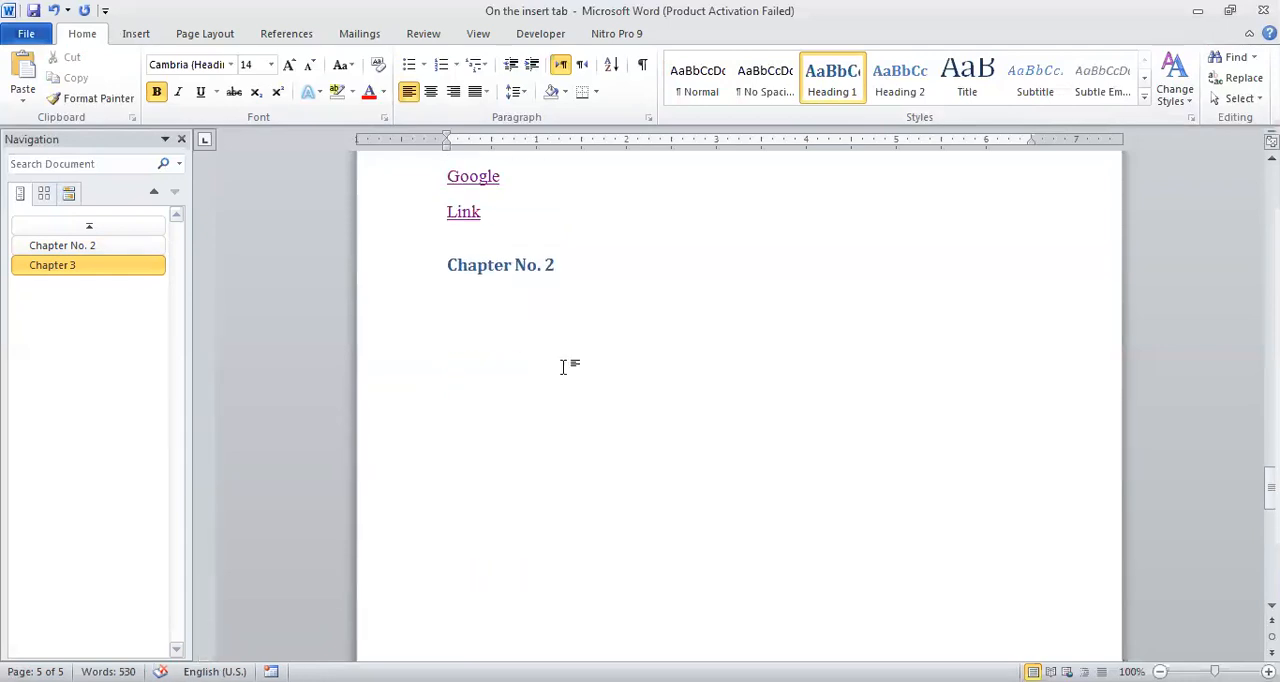
left_click(563, 263)
key("ctrl+Home")
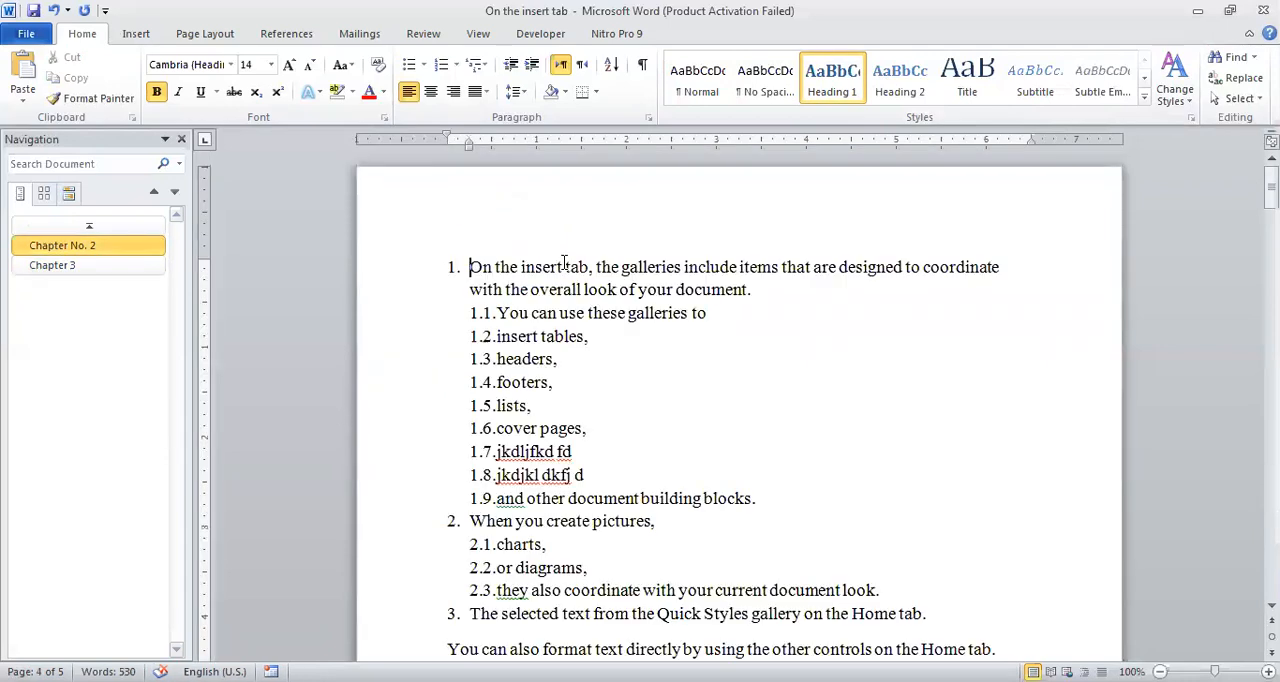
key("Return")
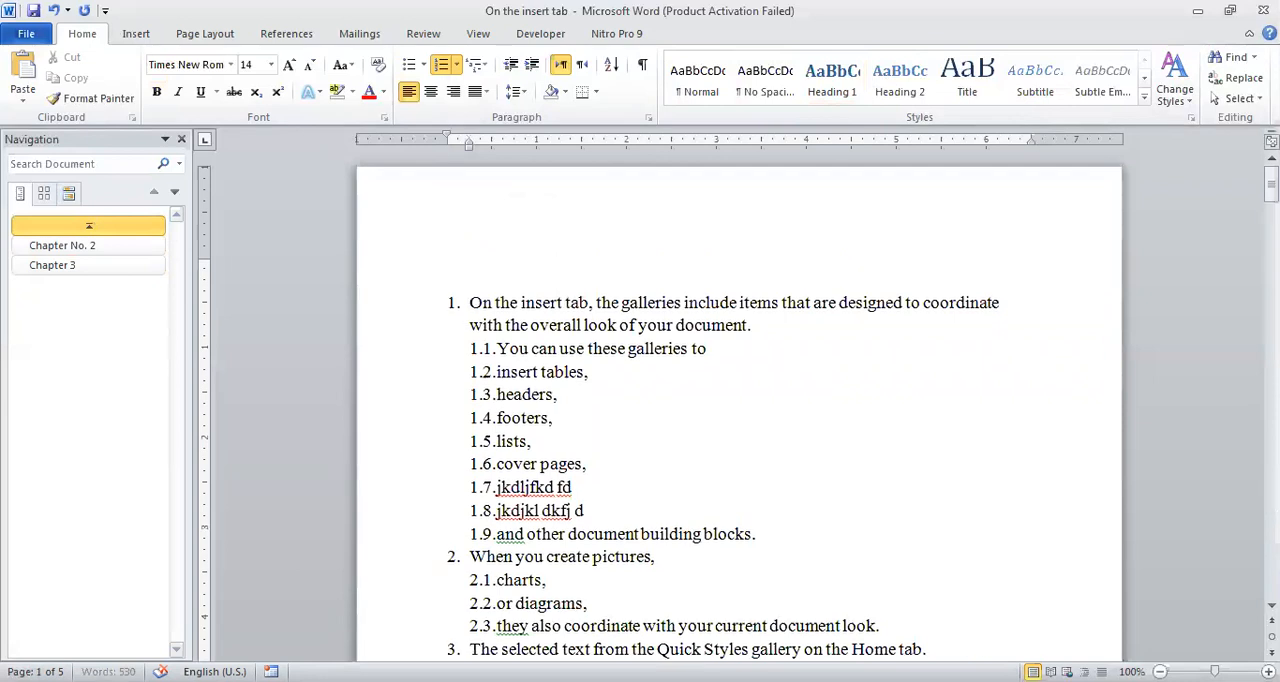
key("Up")
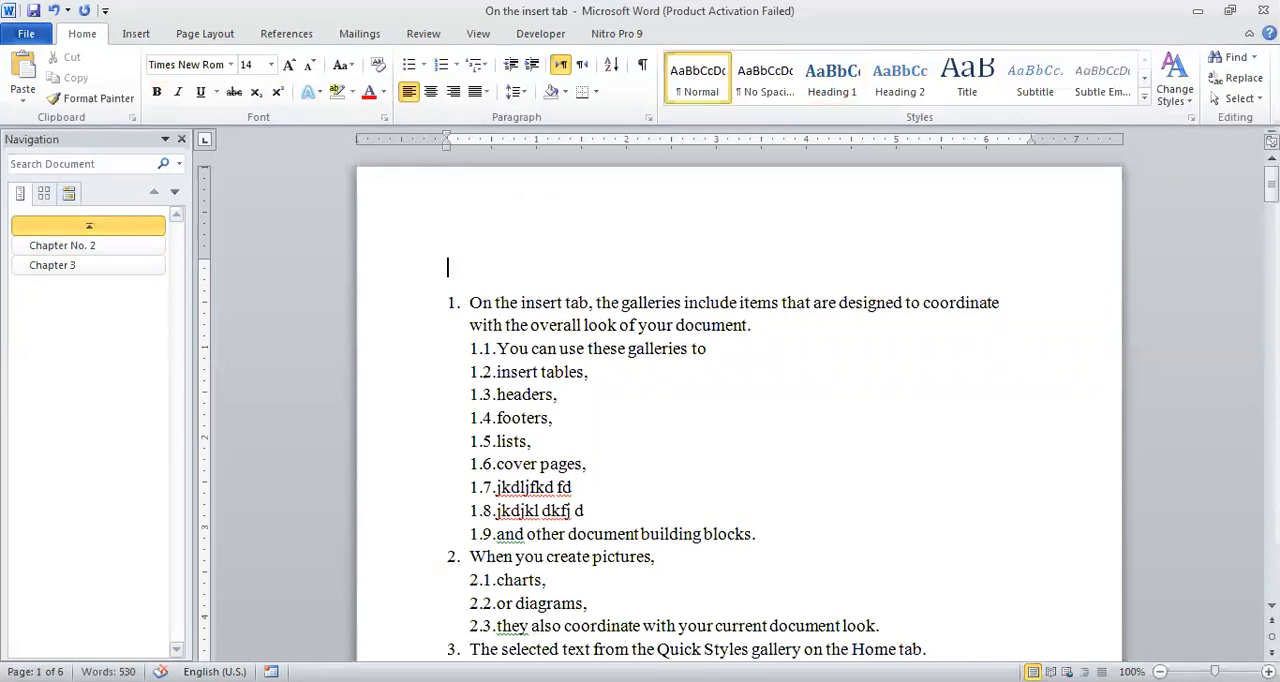
type("Chapter No.2")
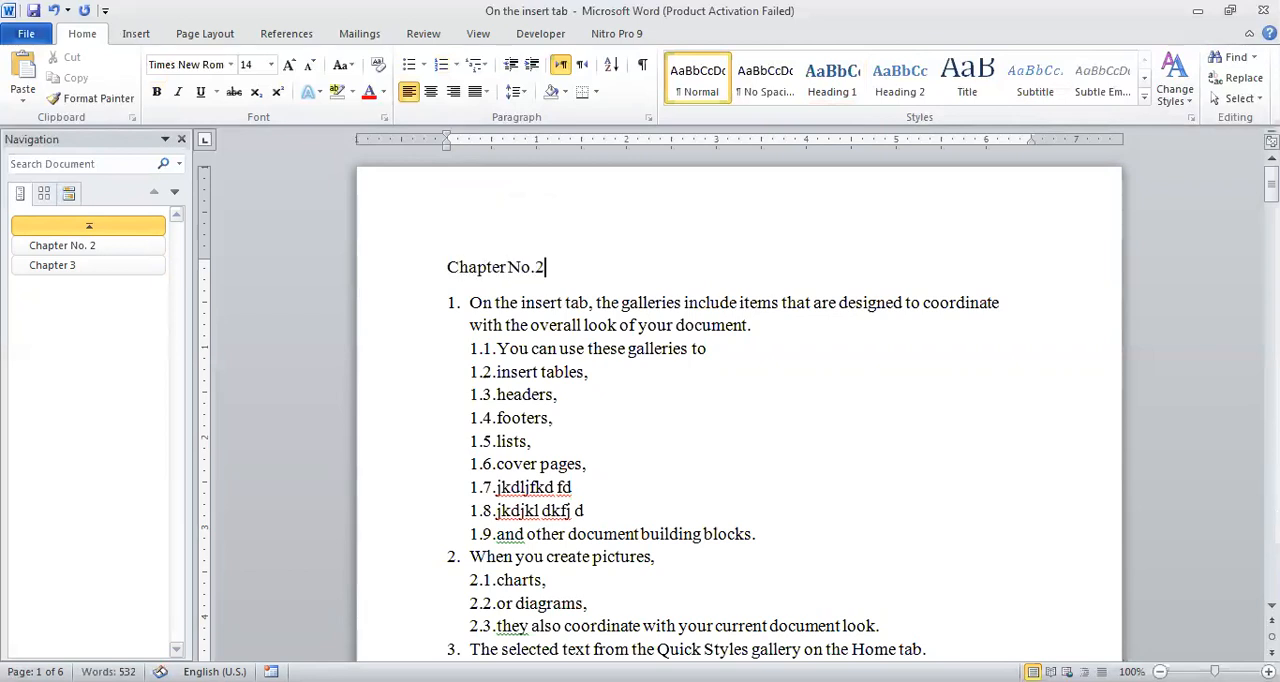
Add the line "Chapter No.3" directly below the "Chapter No.2" line at the start of the document.
key("Return")
type("Ch")
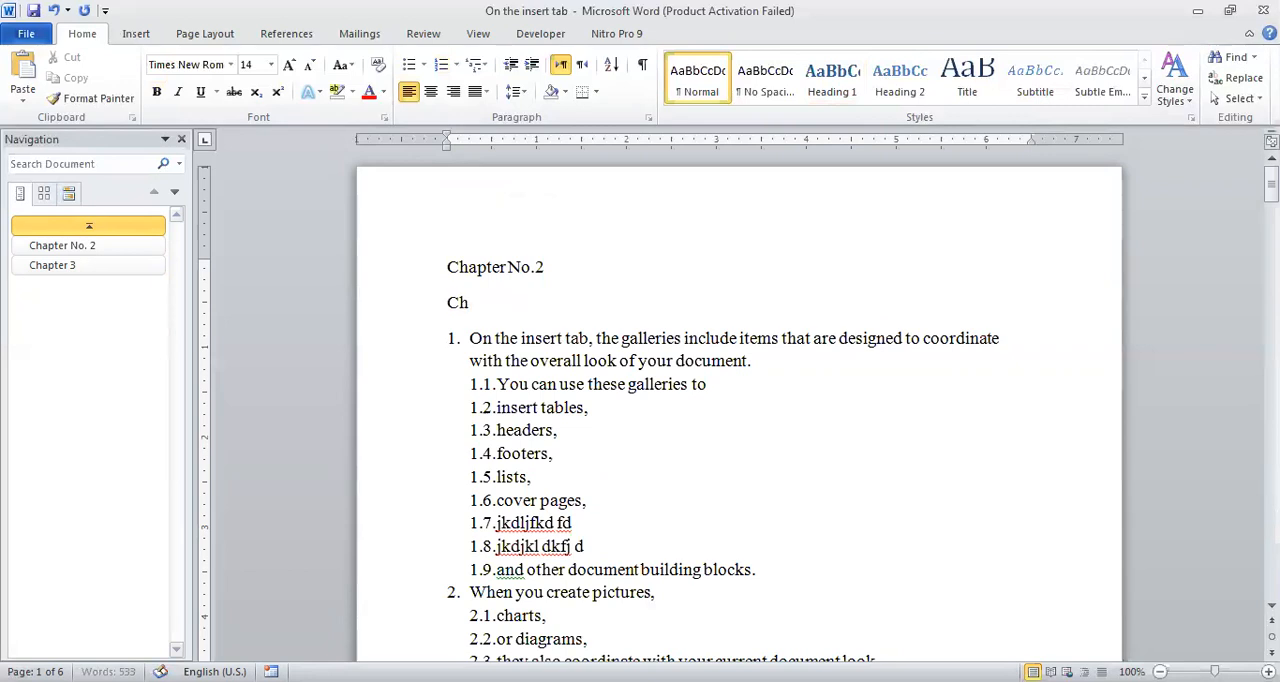
type("apter No.3")
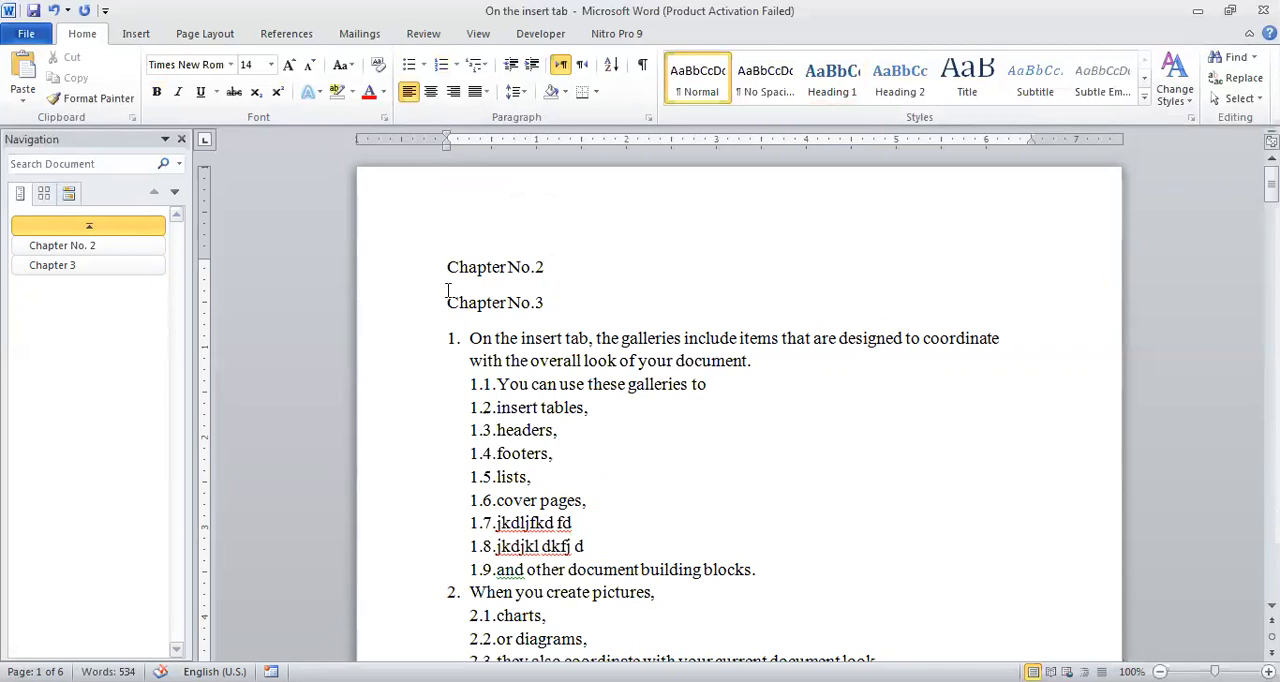
Hyperlink the "Chapter No.2" line on the first page to the "Chapter No. 2" heading in this document.
left_click(135, 35)
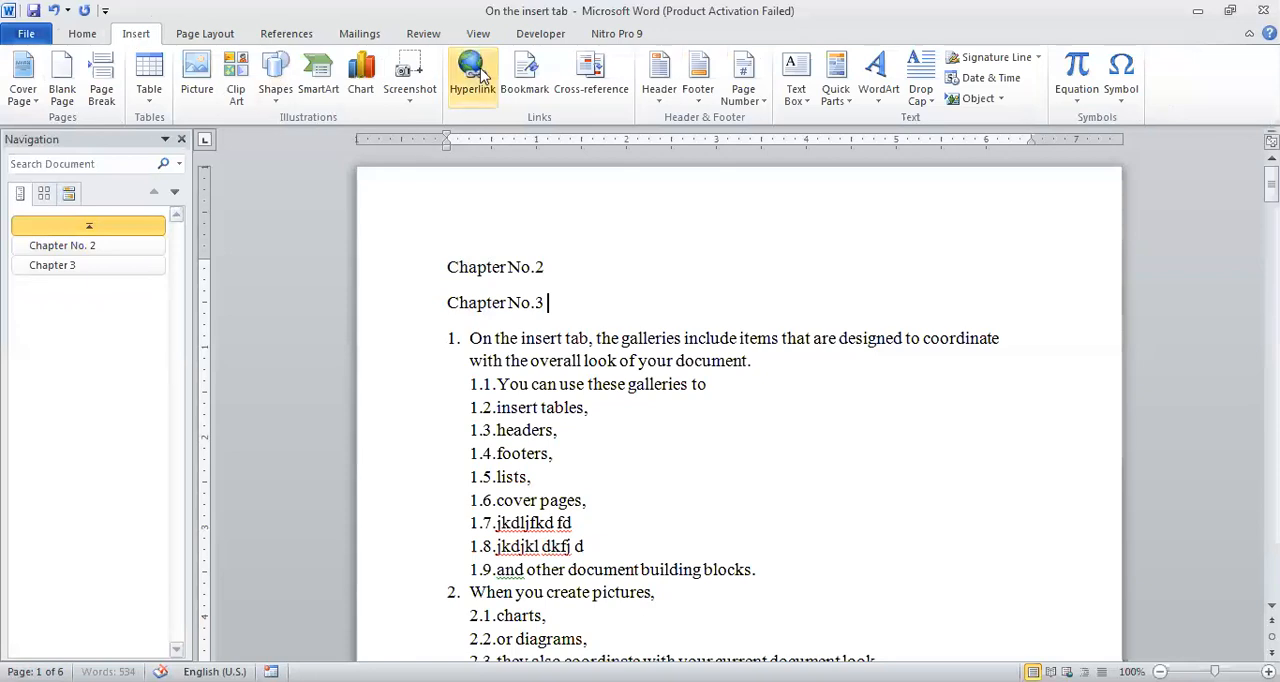
left_click(445, 270)
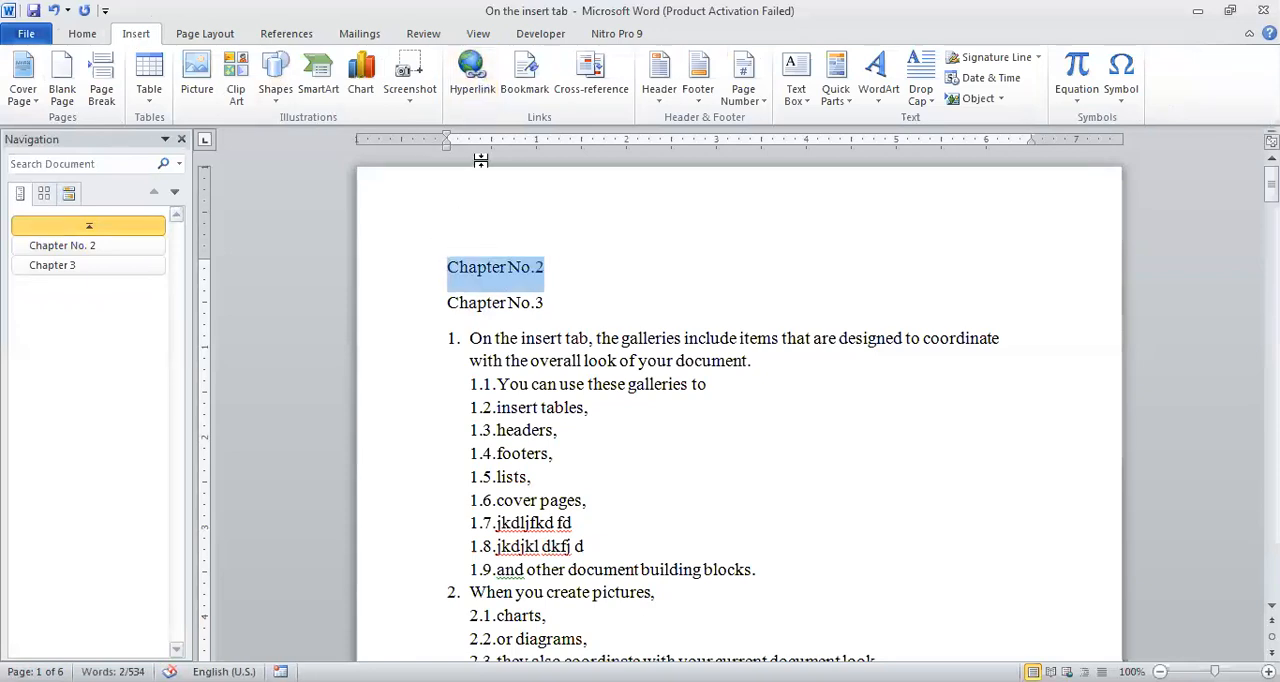
left_click(470, 89)
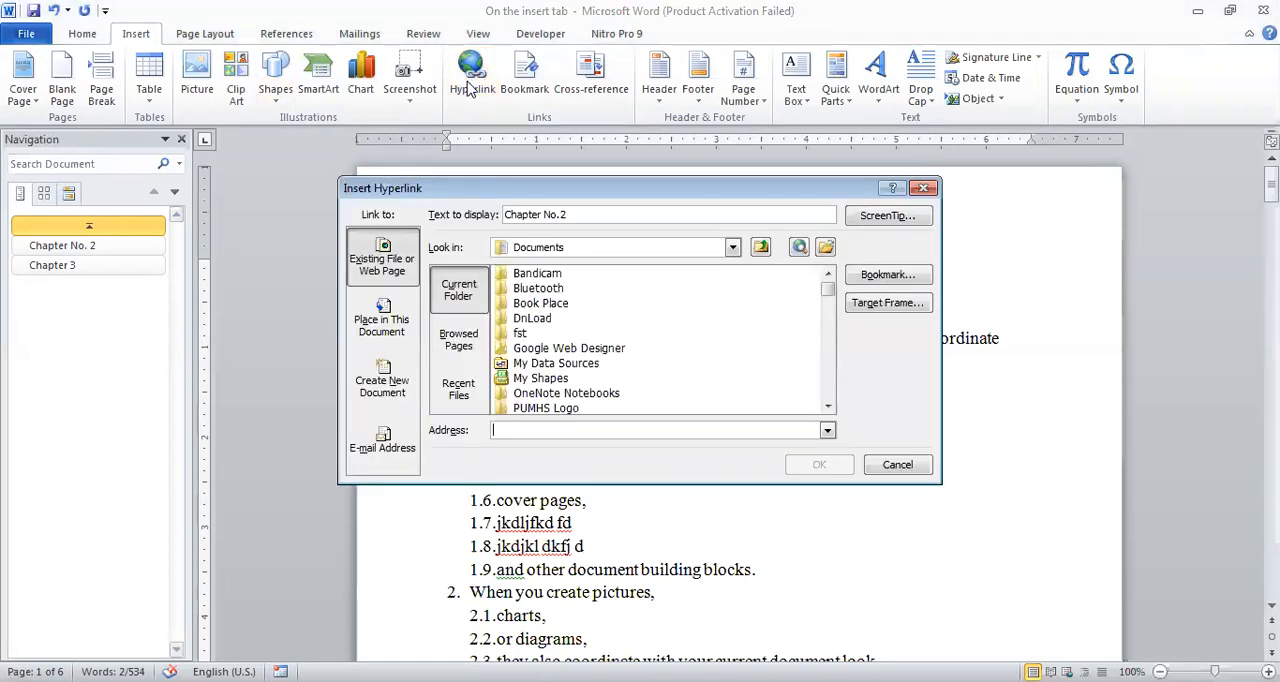
left_click(380, 318)
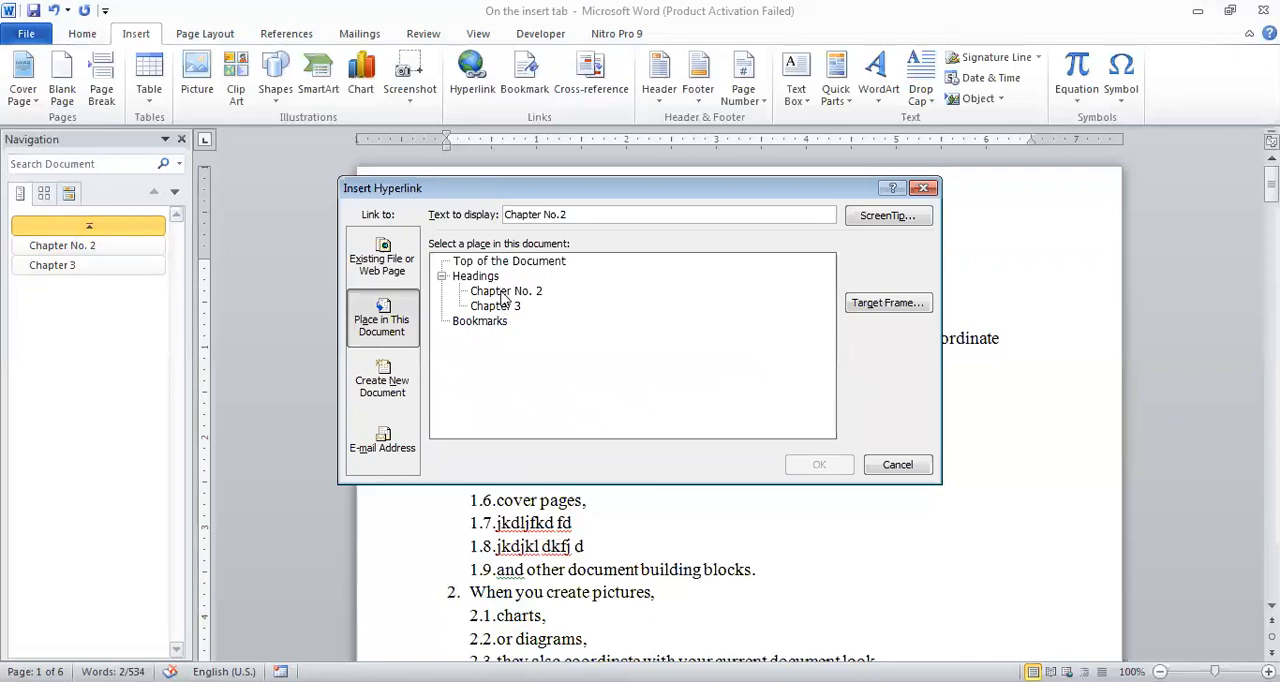
left_click(505, 292)
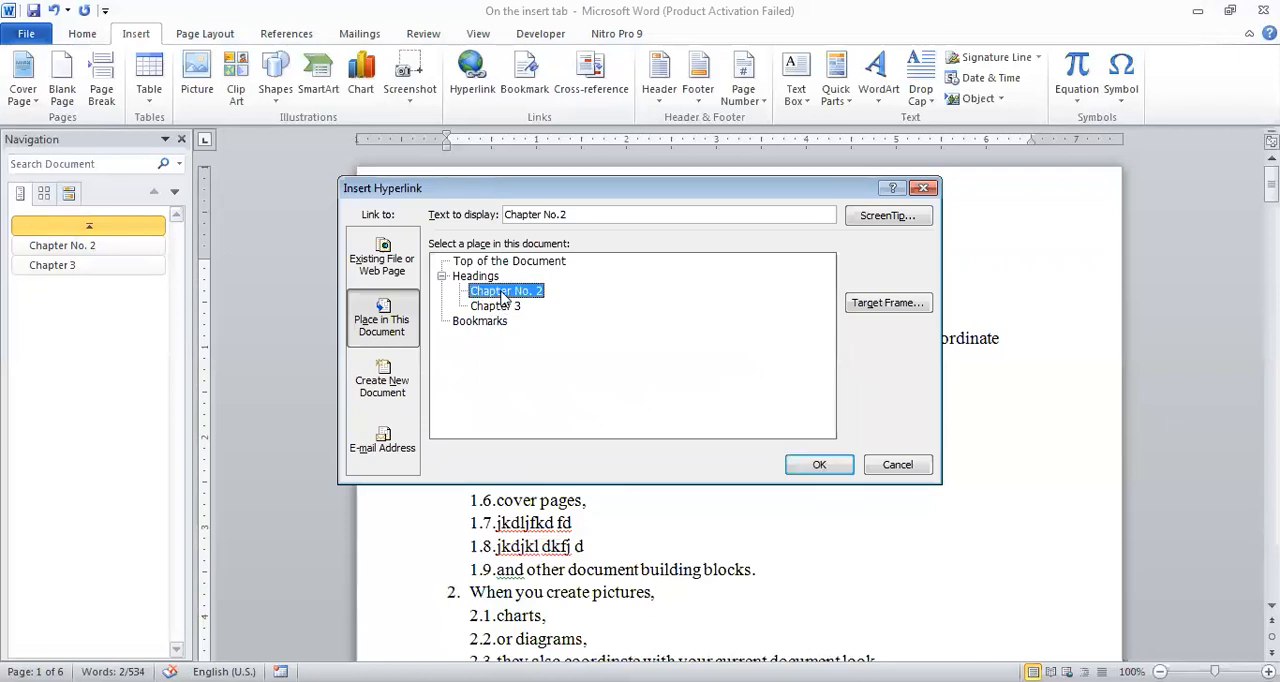
left_click(809, 465)
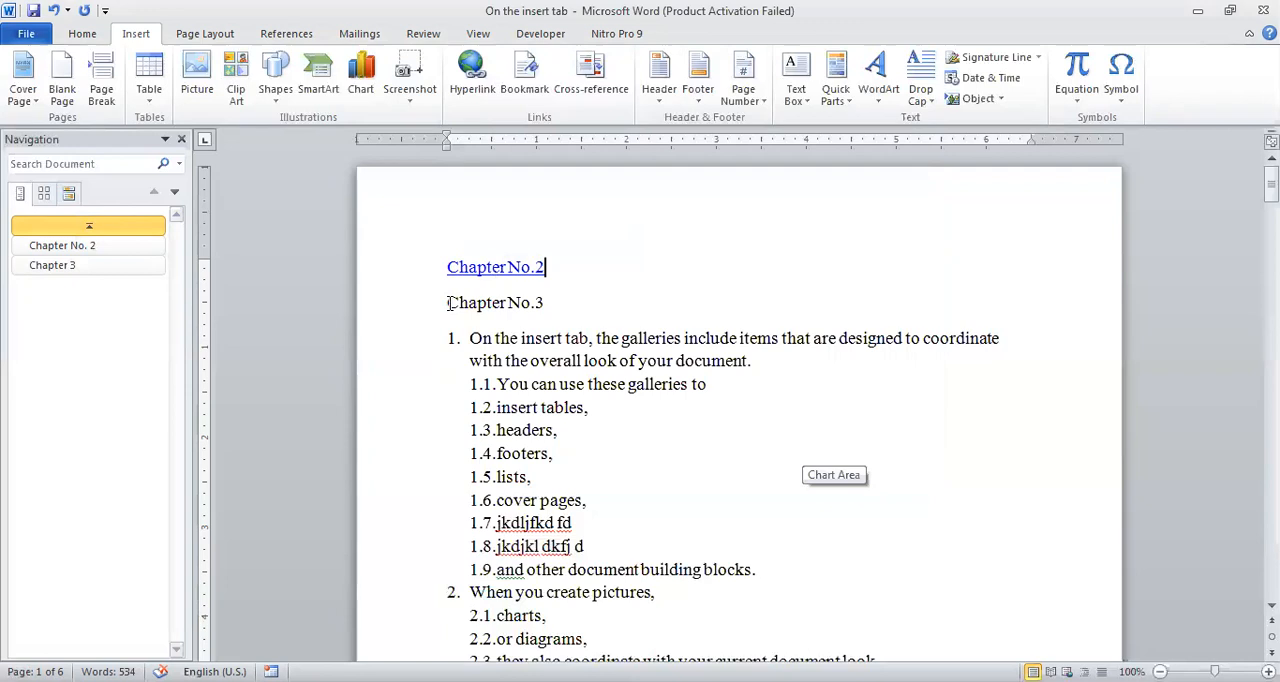
Hyperlink the "Chapter No.3" line on the first page to the "Chapter 3" heading in this document.
left_click(444, 303)
key("shift+Right")
key("shift+Right")
key("shift+Right")
key("shift+Right")
key("shift+Right")
key("shift+Right")
key("shift+Right")
key("shift+Right")
key("shift+Right")
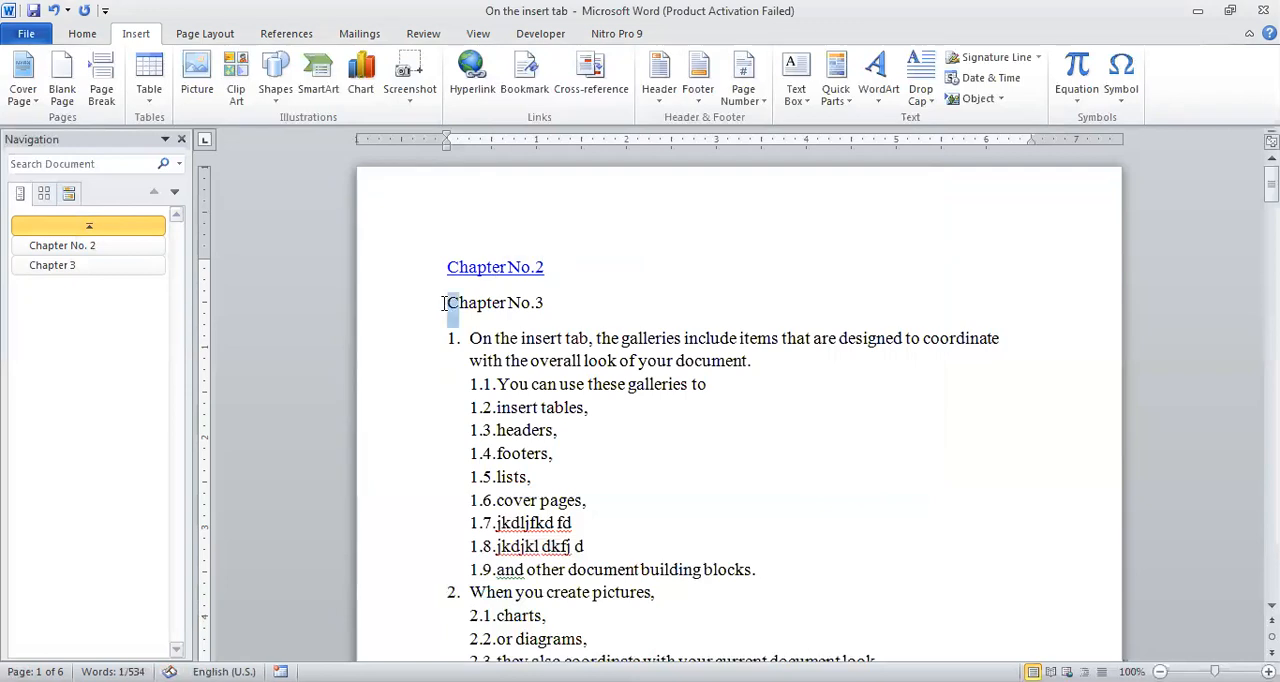
key("shift+Right")
key("shift+Right")
key("shift+Right")
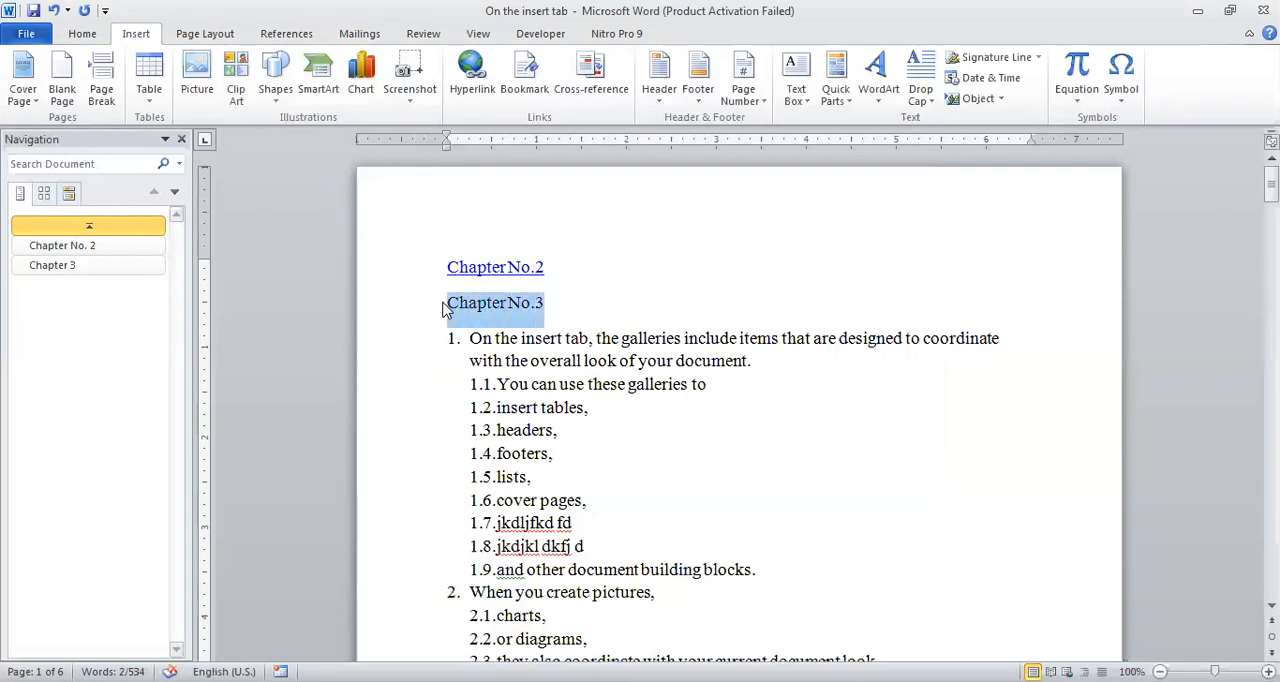
left_click(470, 80)
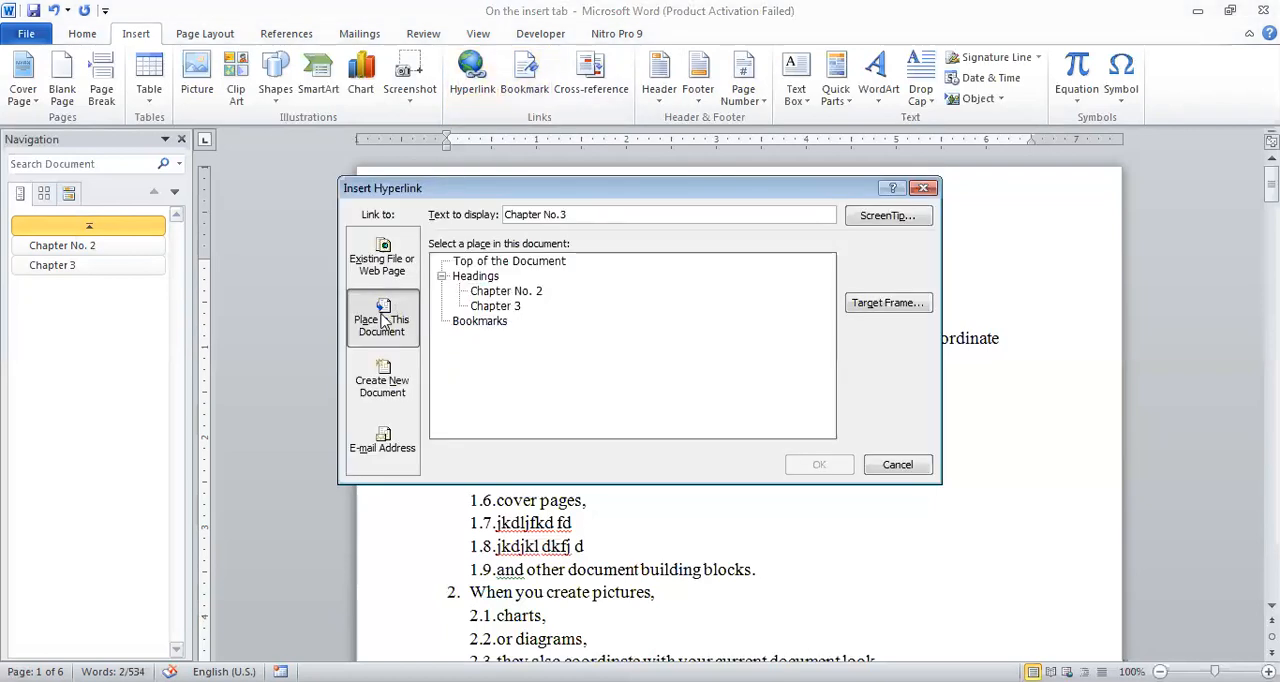
left_click(505, 305)
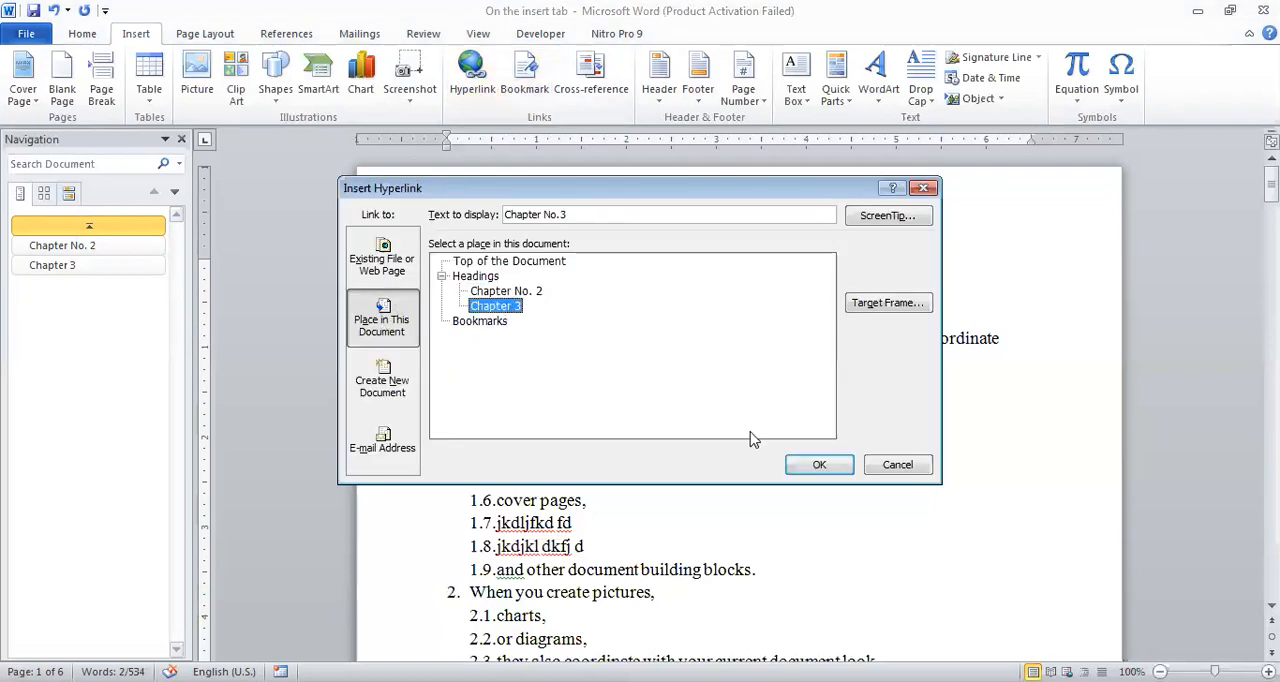
left_click(796, 462)
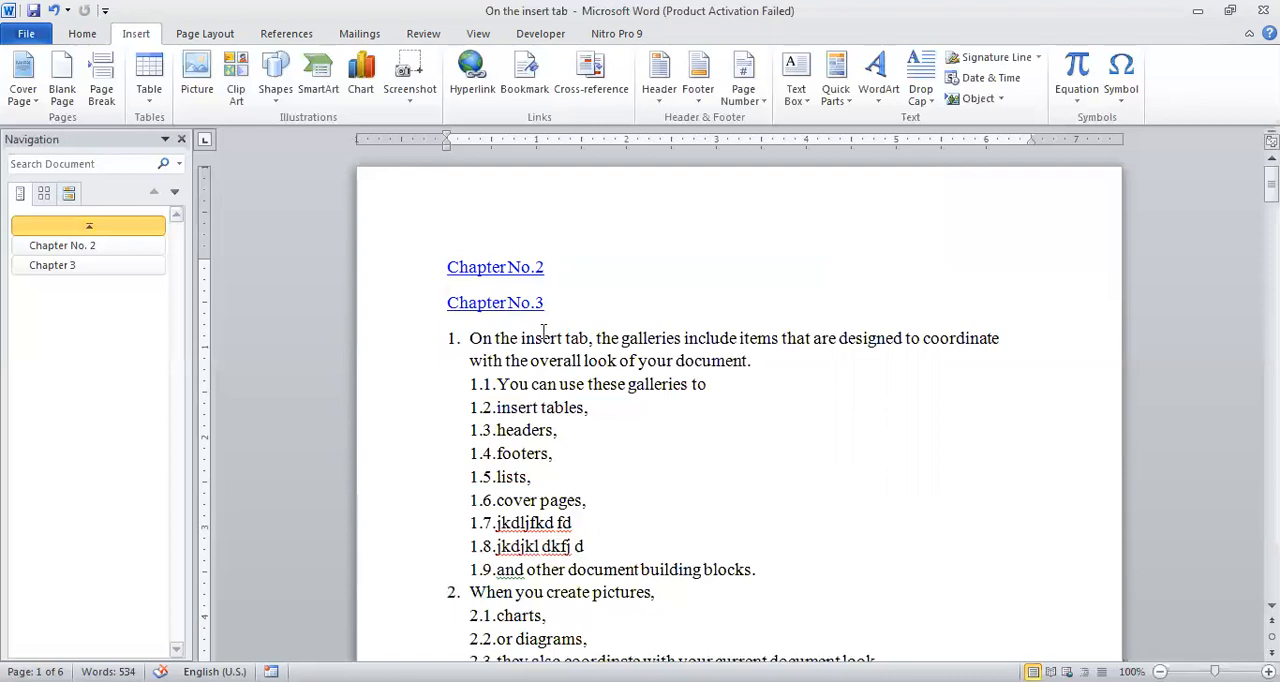
Test both chapter hyperlinks by following "Chapter No.2", returning to the first page, and following "Chapter No.3".
left_click(493, 270, "ctrl")
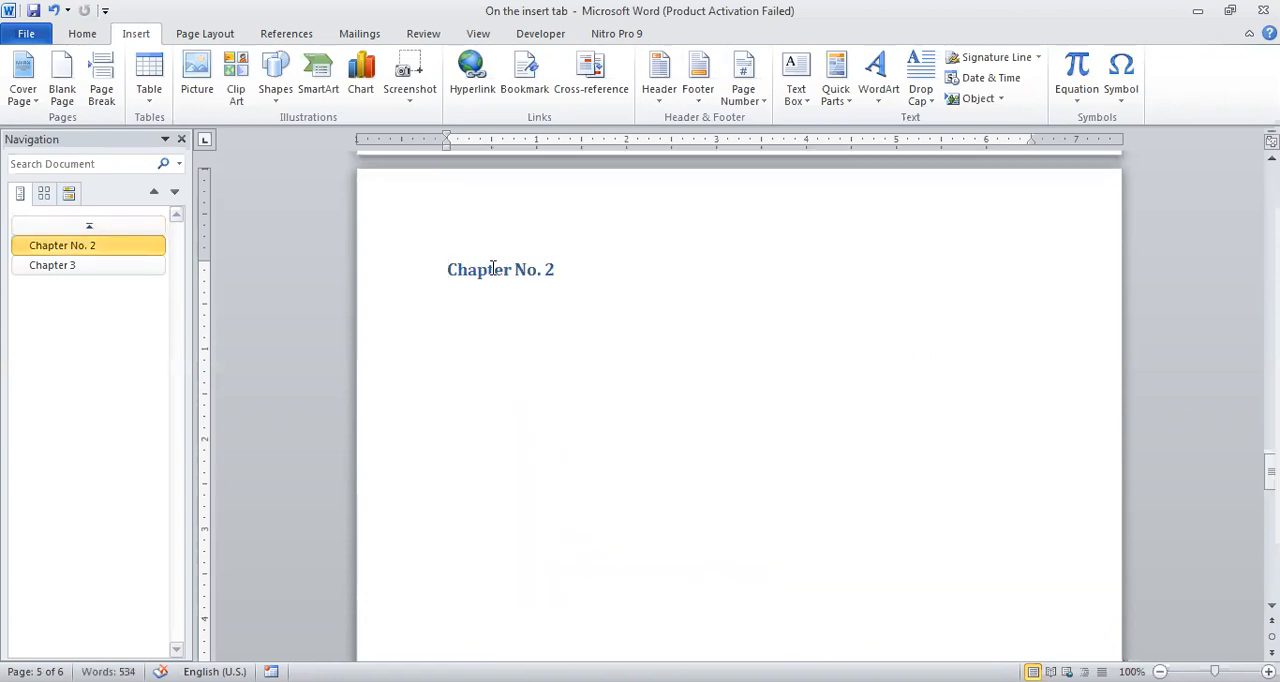
key("alt+Left")
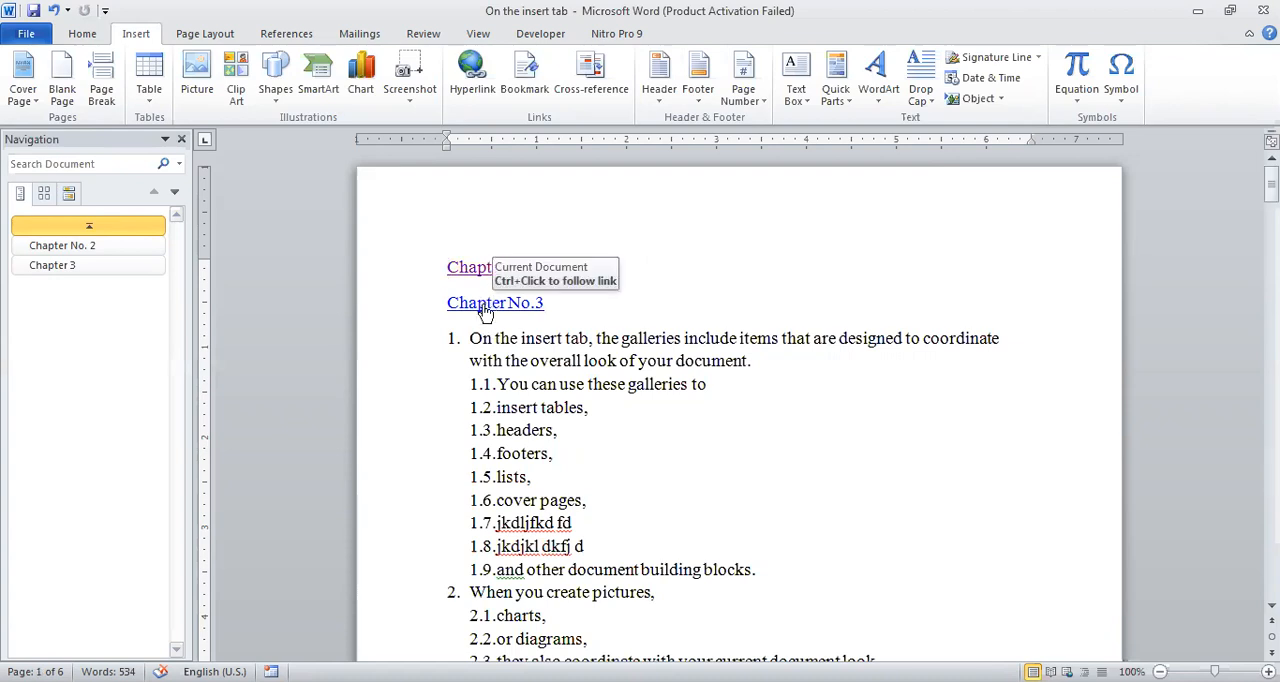
left_click(485, 310)
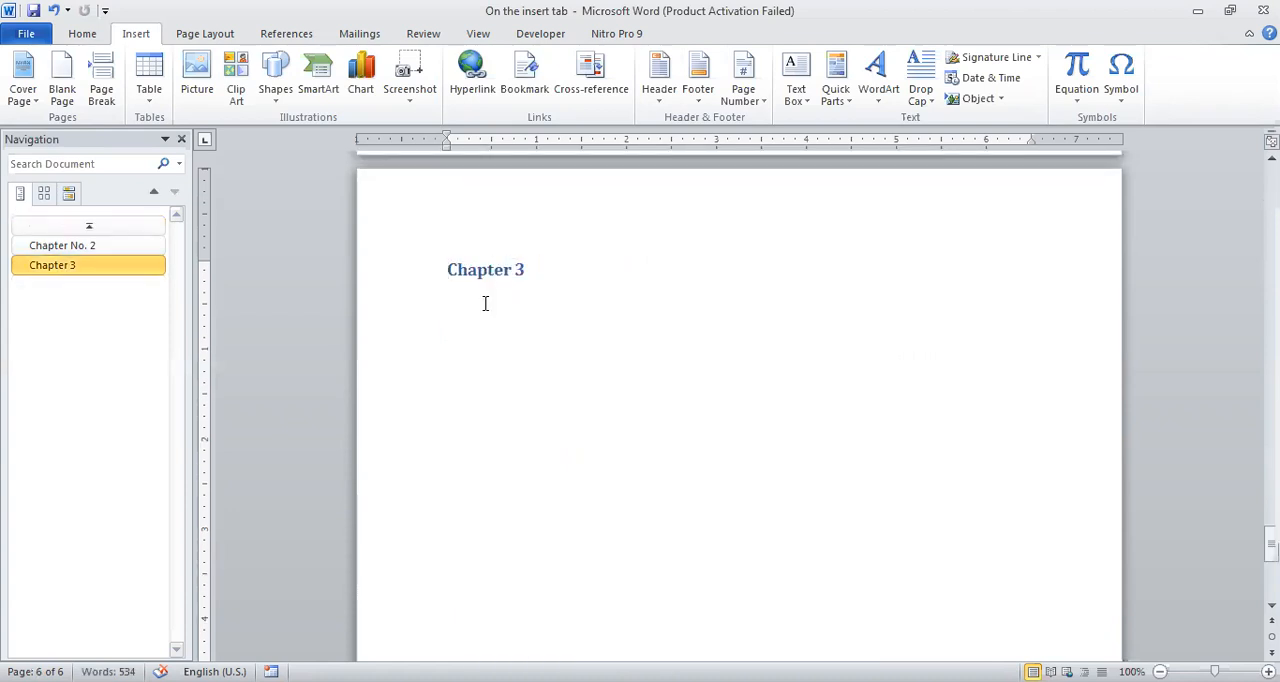
Enter the text "Start chapter no 2" on the line below the "Chapter No. 2" heading.
scroll(485, 303, "up", 2)
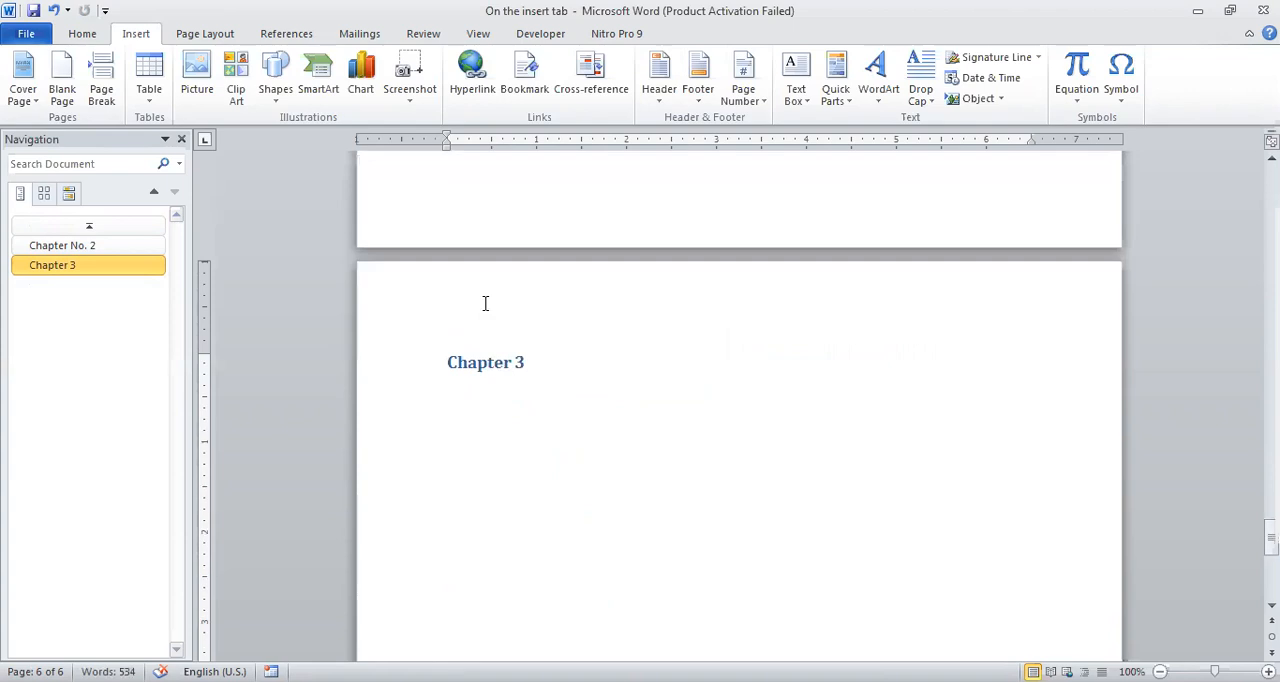
scroll(485, 303, "up", 6)
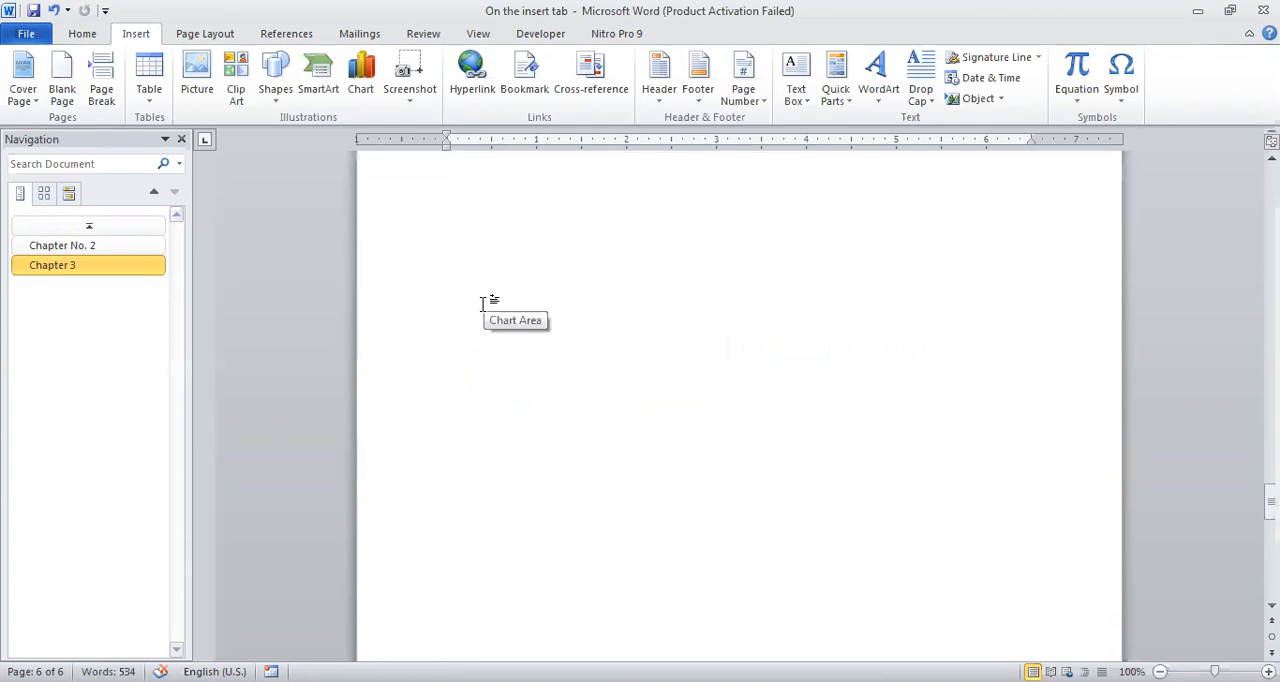
scroll(485, 303, "up", 1)
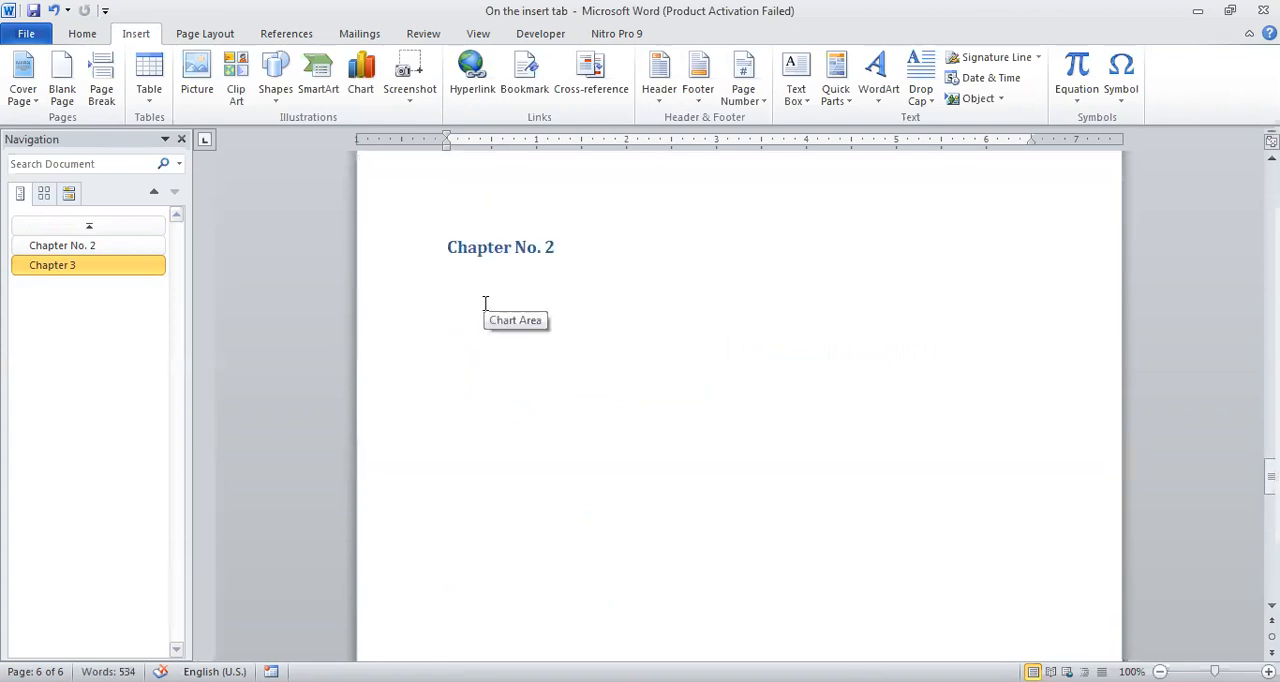
left_click(573, 271)
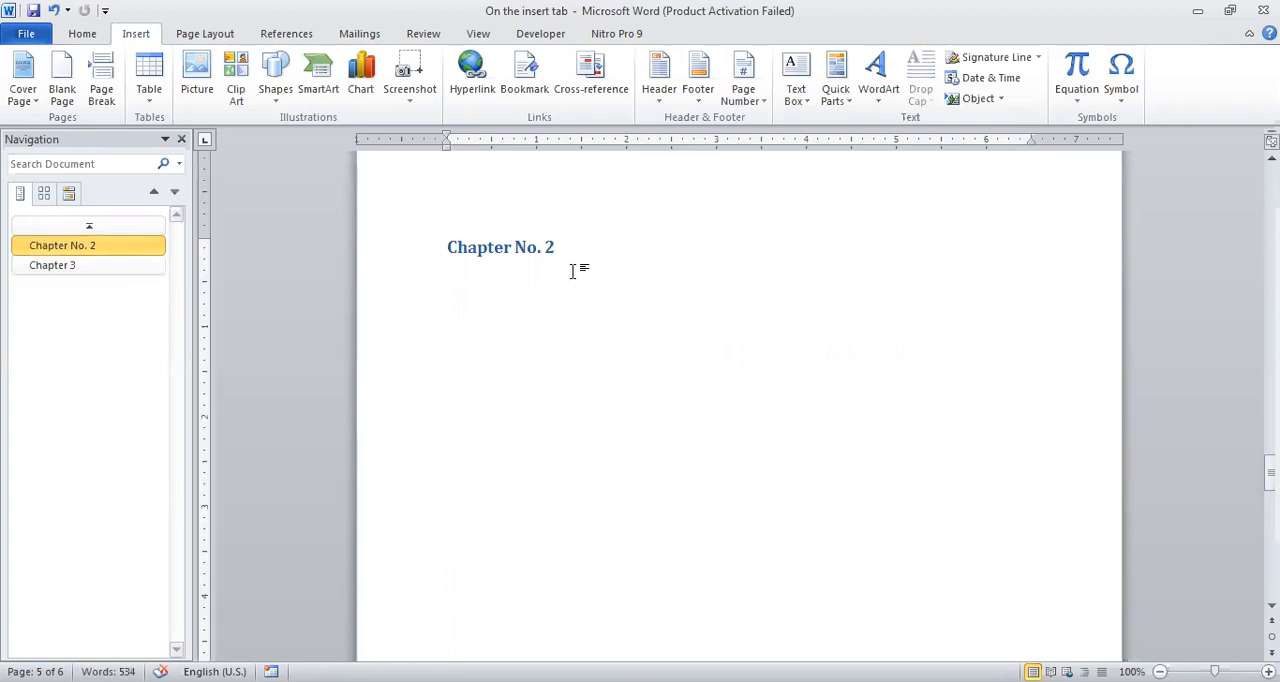
left_click(76, 33)
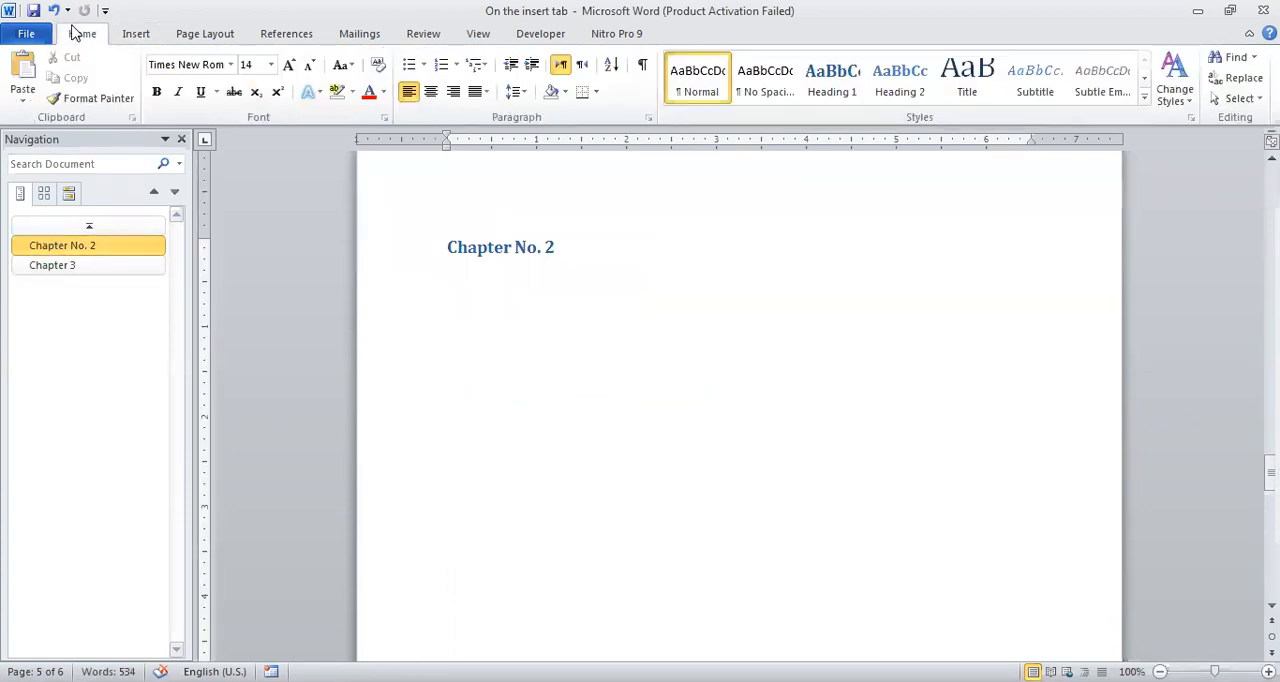
left_click(142, 34)
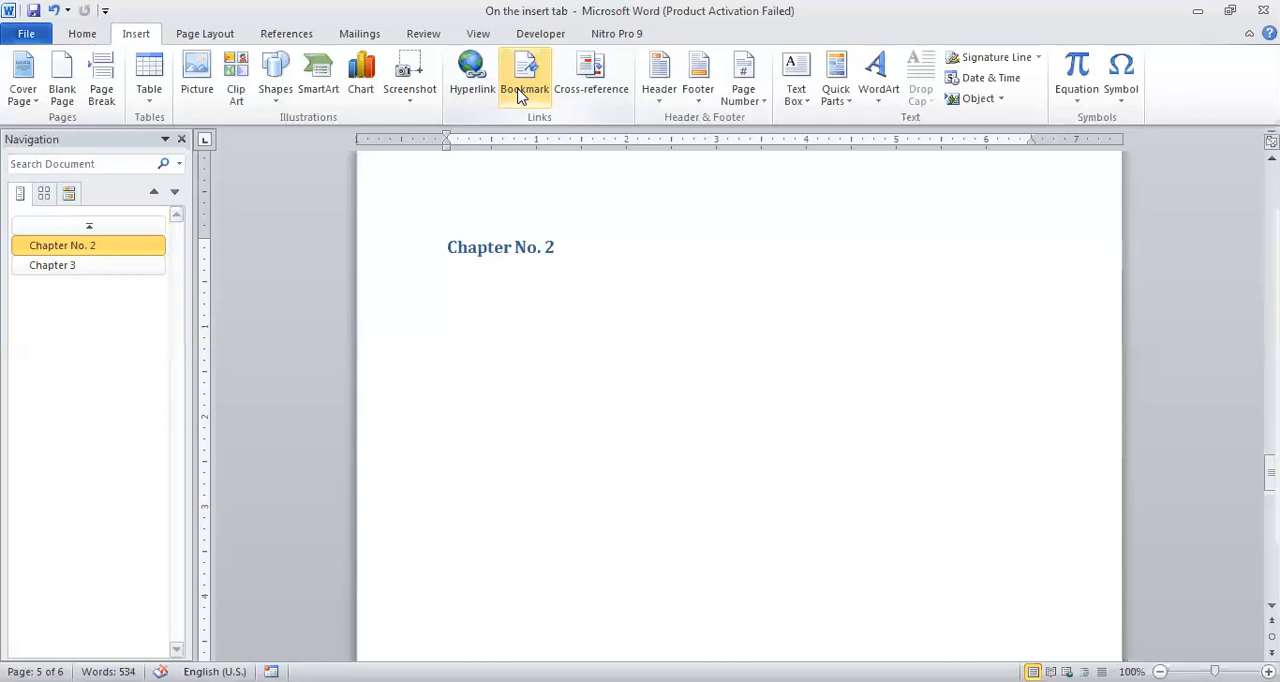
type("Start")
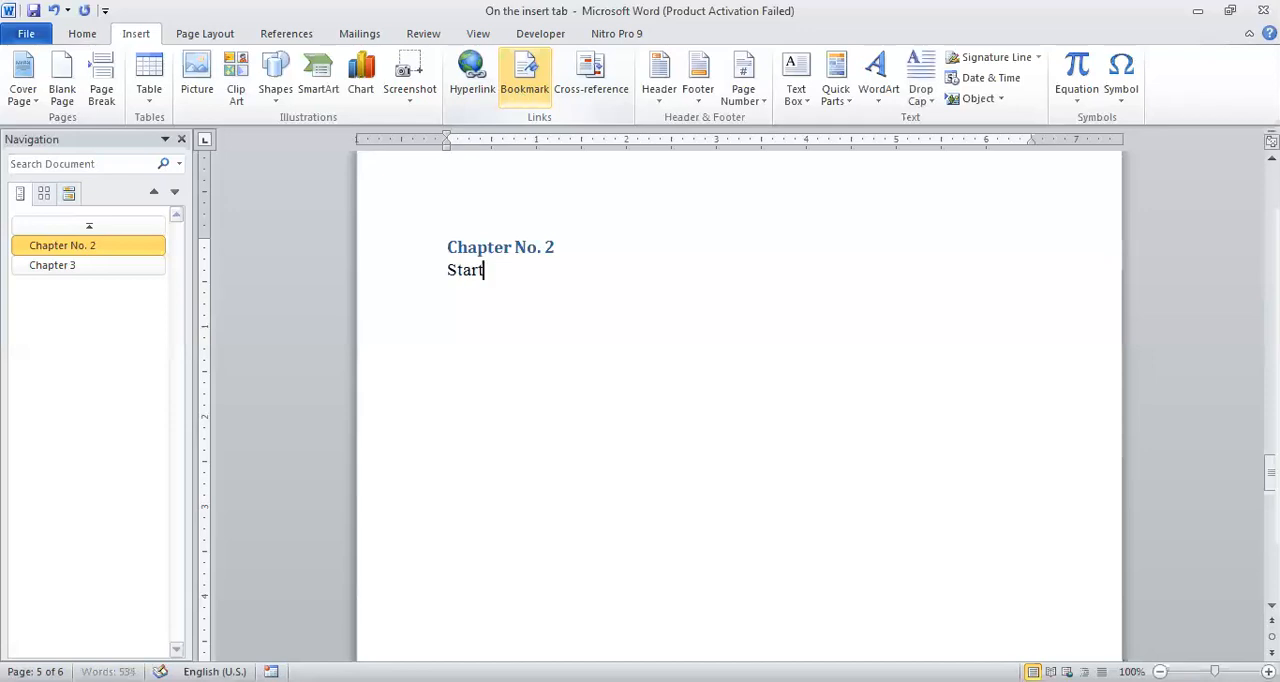
type(" chapter no 2")
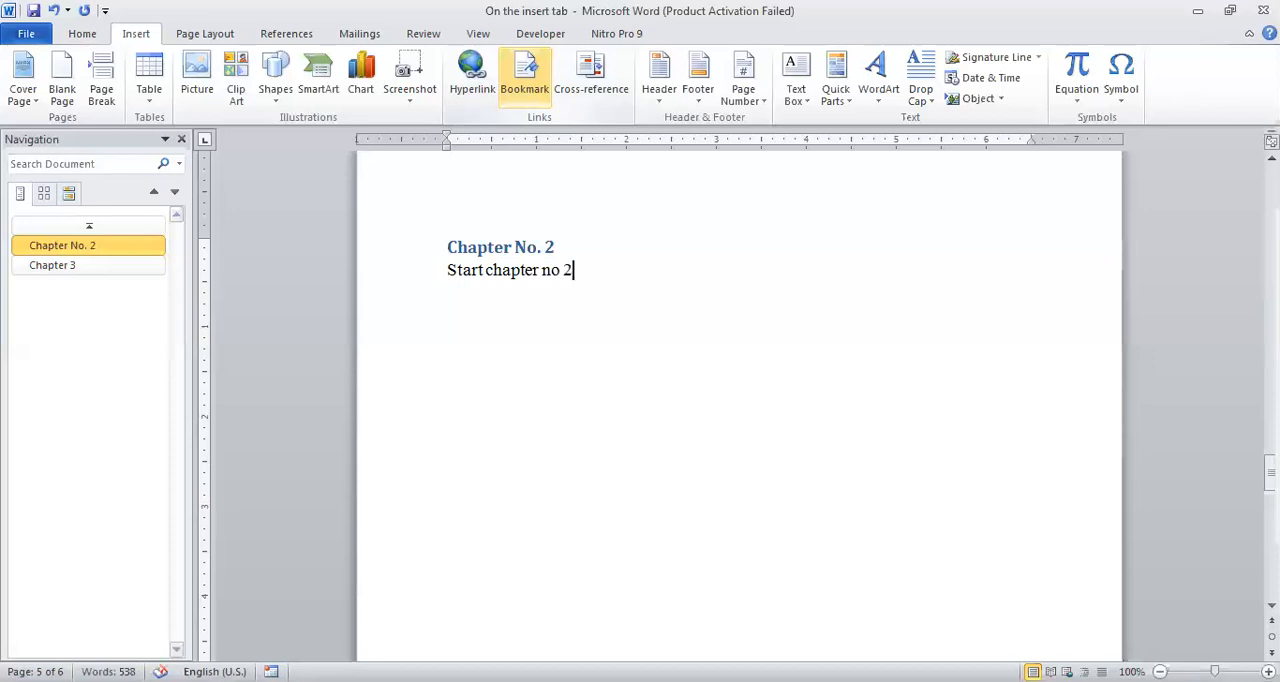
Add a bookmark named "Chapter2" to the whole "Start chapter no 2" line below the "Chapter No. 2" heading.
left_click(441, 271)
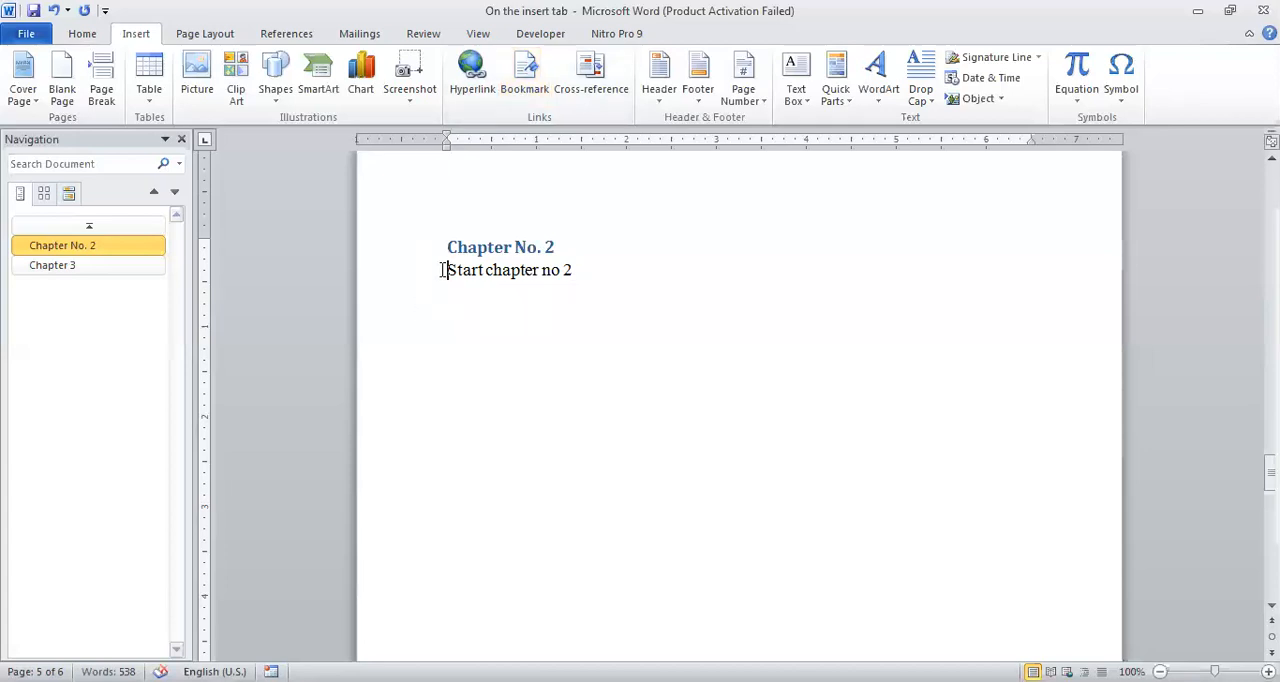
key("shift+Right")
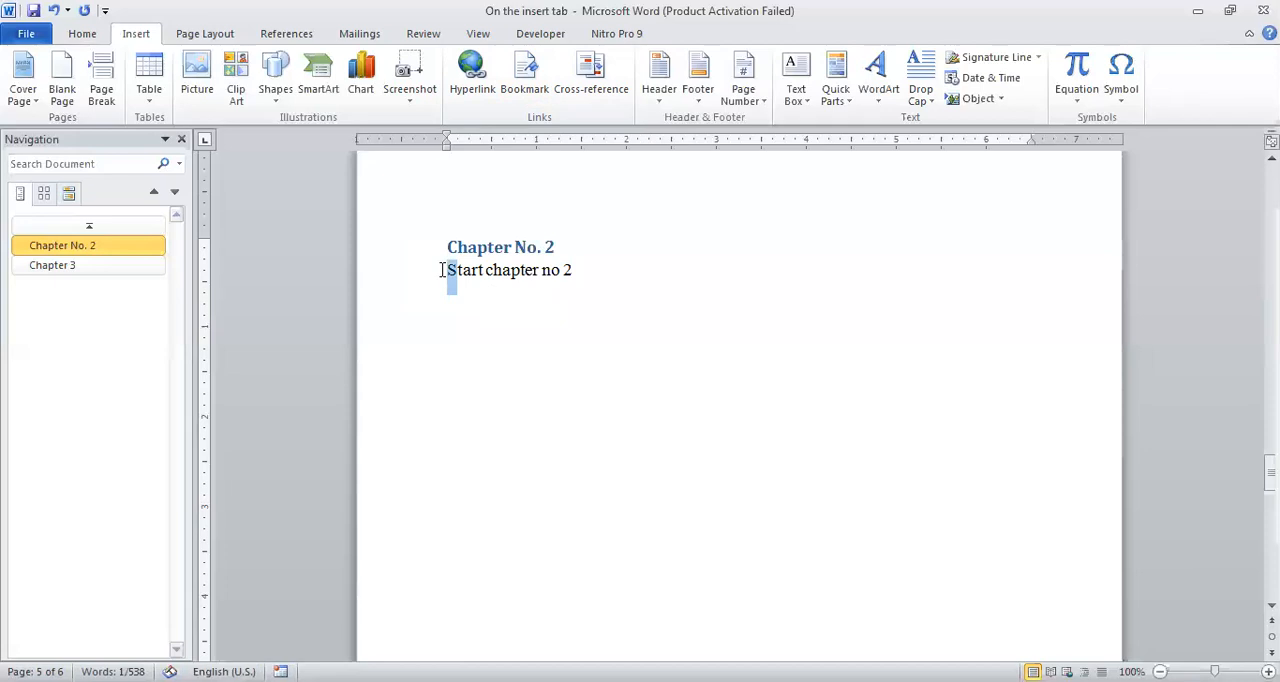
key("shift+Right")
key("shift+Right")
key("shift+Right")
key("shift+Right")
key("shift+Right")
key("shift+Right")
key("shift+Right")
key("shift+Right")
key("shift+Right")
key("shift+Right")
key("shift+Right")
key("shift+Right")
key("shift+Right")
key("shift+Right")
key("shift+Right")
key("shift+Right")
key("shift+Right")
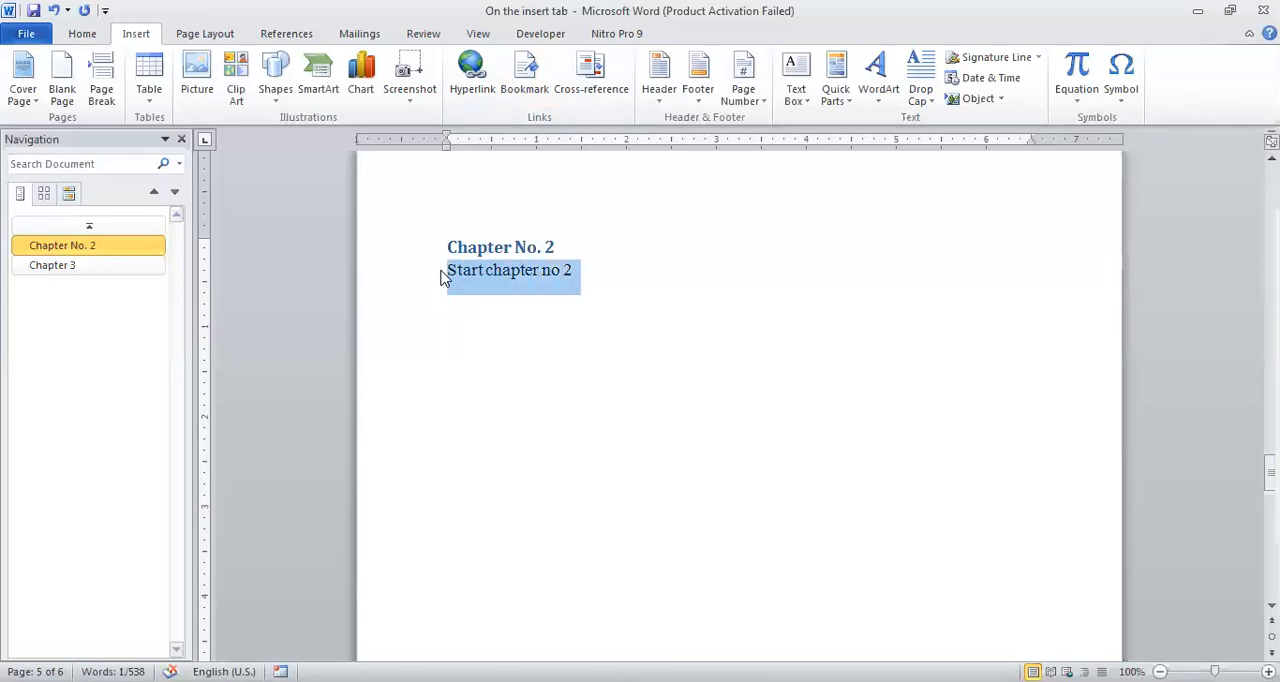
left_click(521, 88)
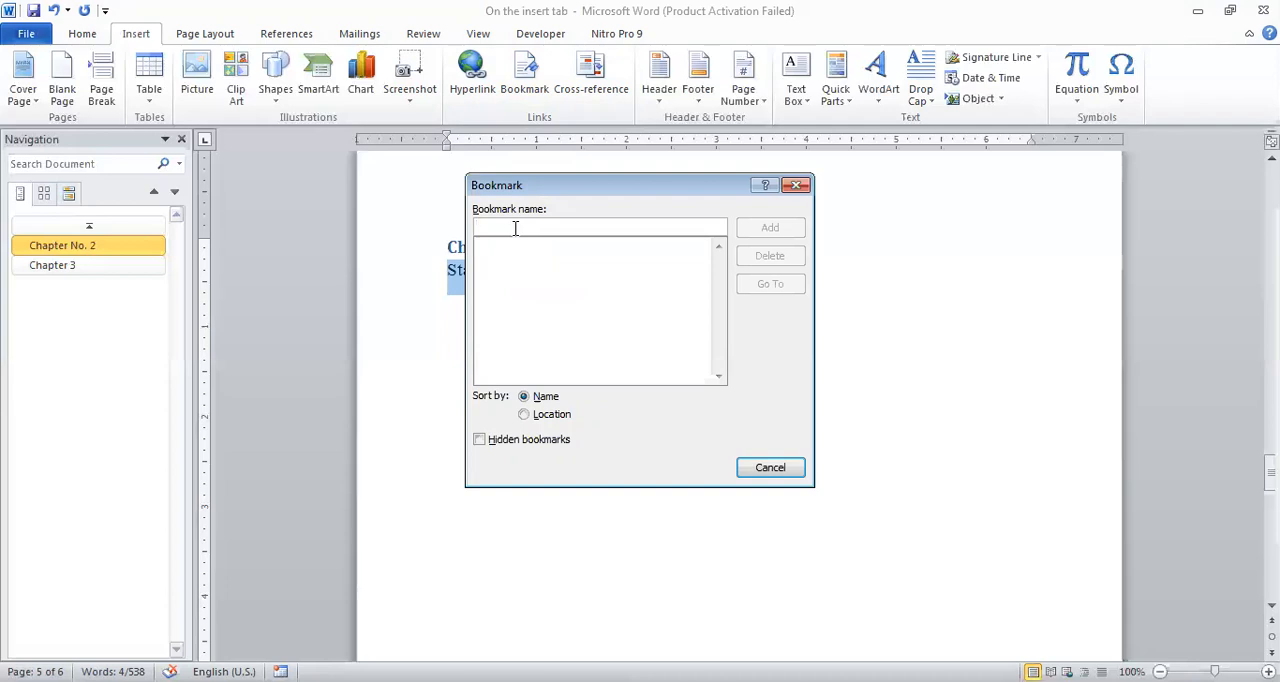
type("Chapter")
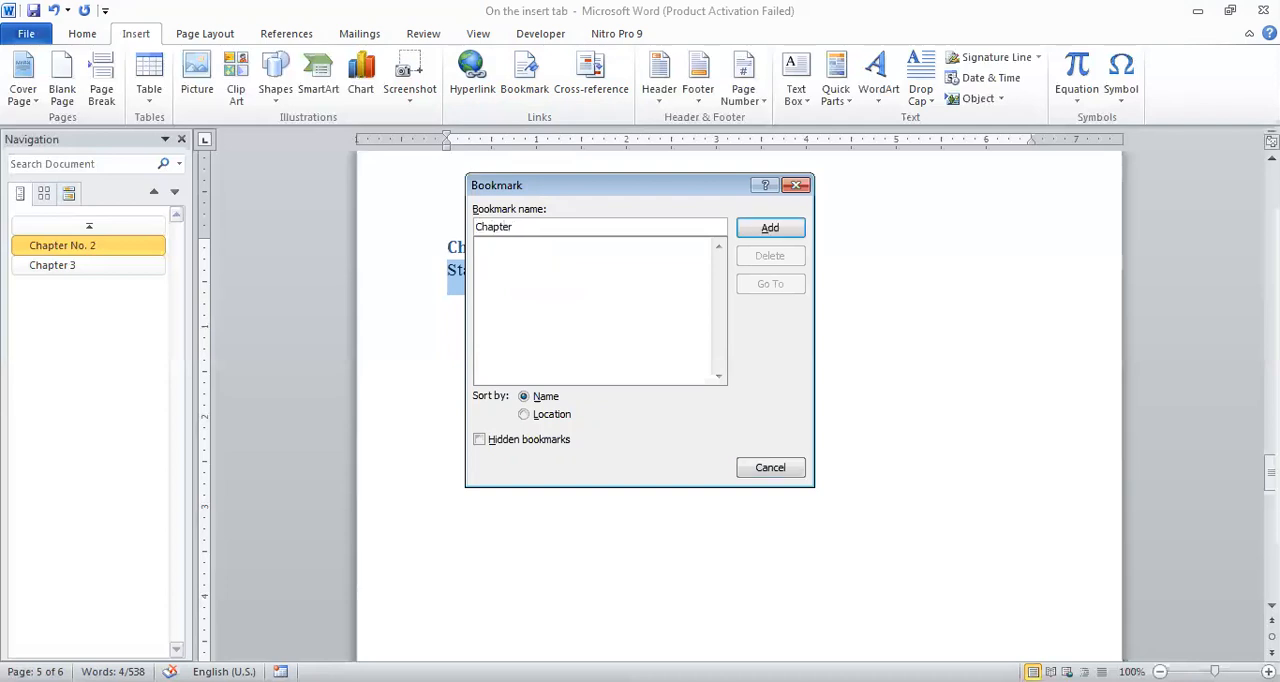
type(" 2")
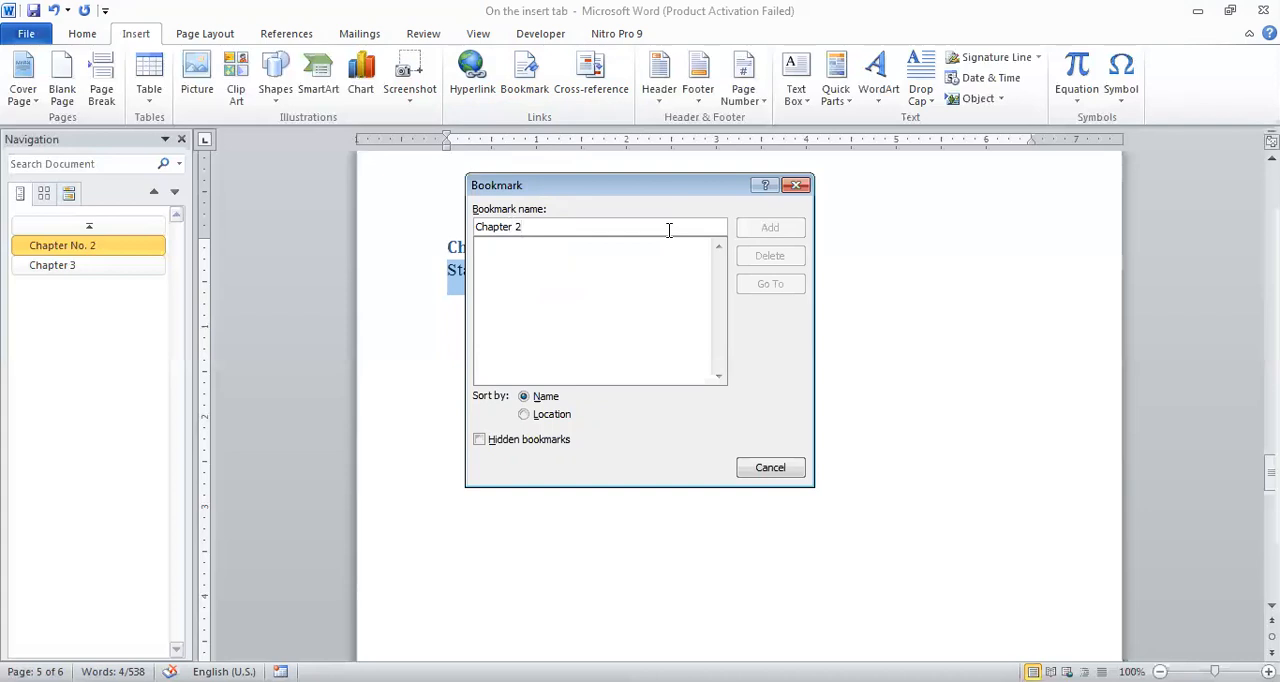
key("BackSpace")
key("BackSpace")
type("2")
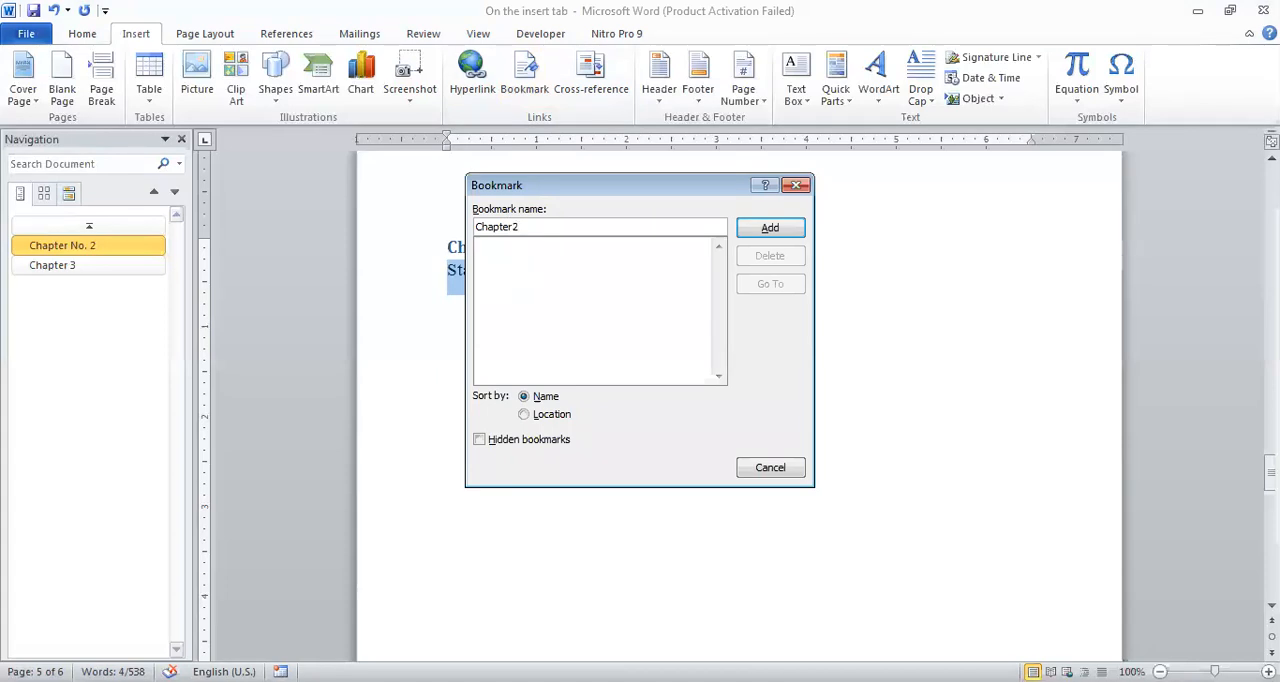
left_click(768, 227)
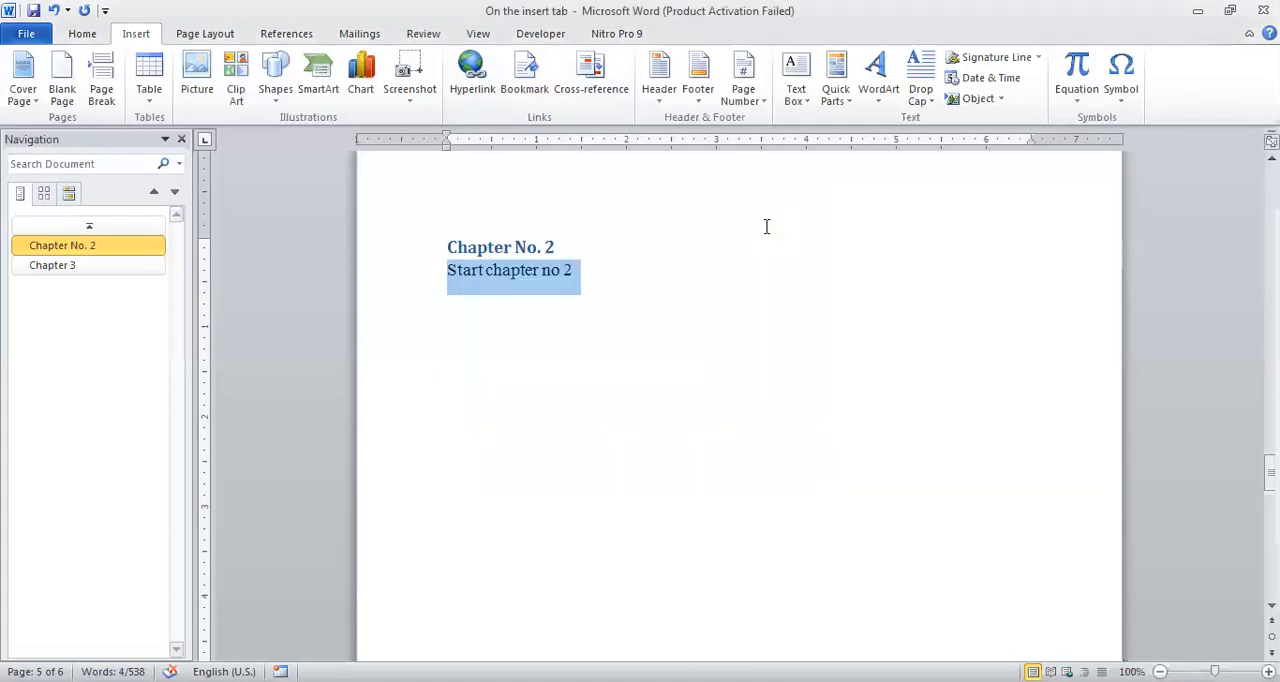
Test the "Chapter2" bookmark by returning to the start of the document and going to the bookmark from there.
left_click(596, 287)
key("ctrl+Home")
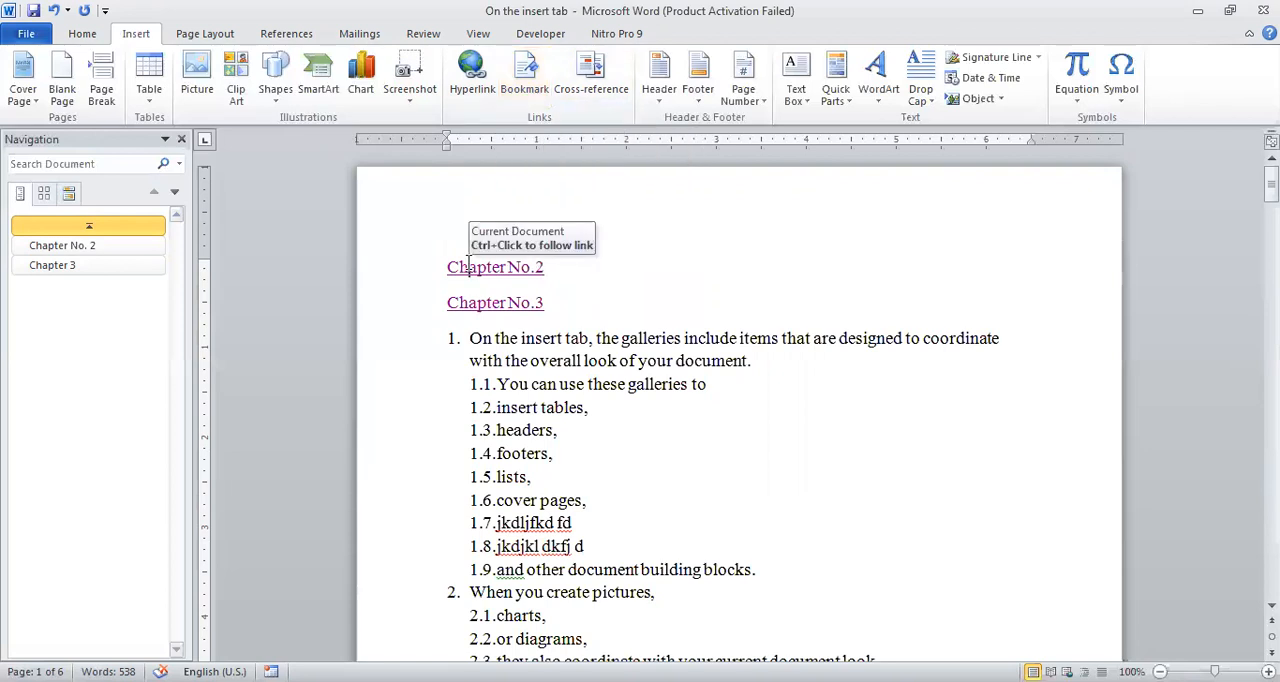
left_click(528, 78)
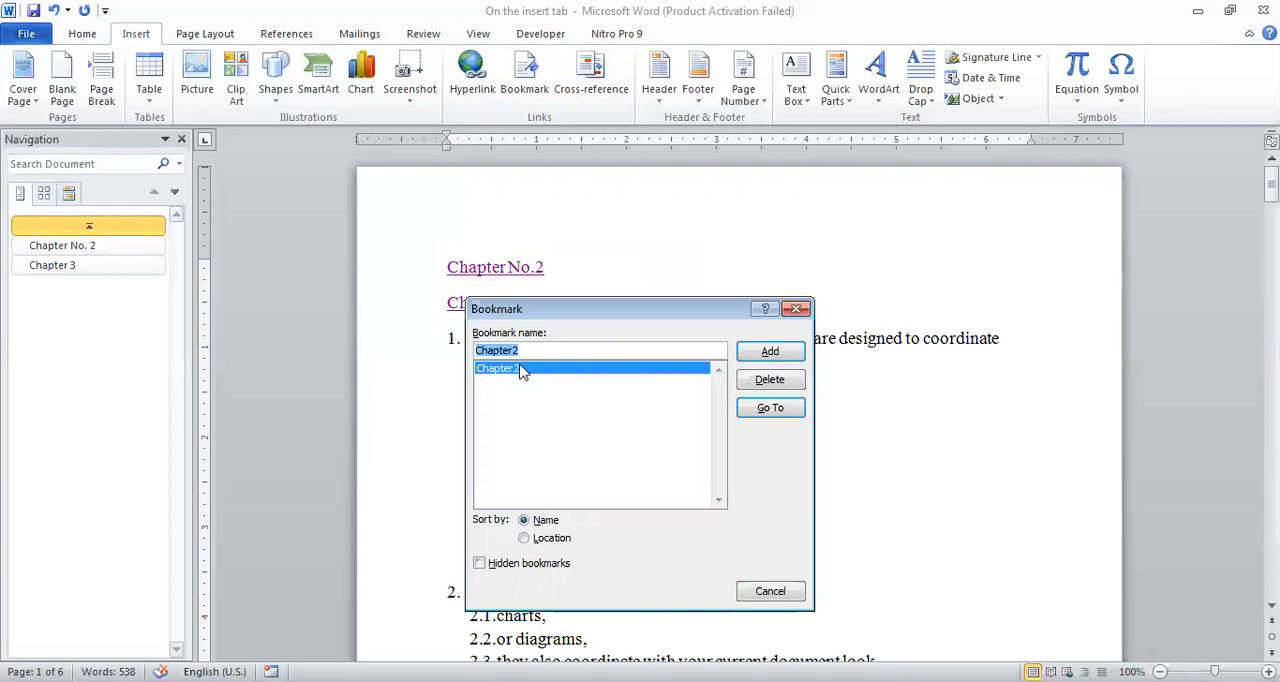
left_click(768, 408)
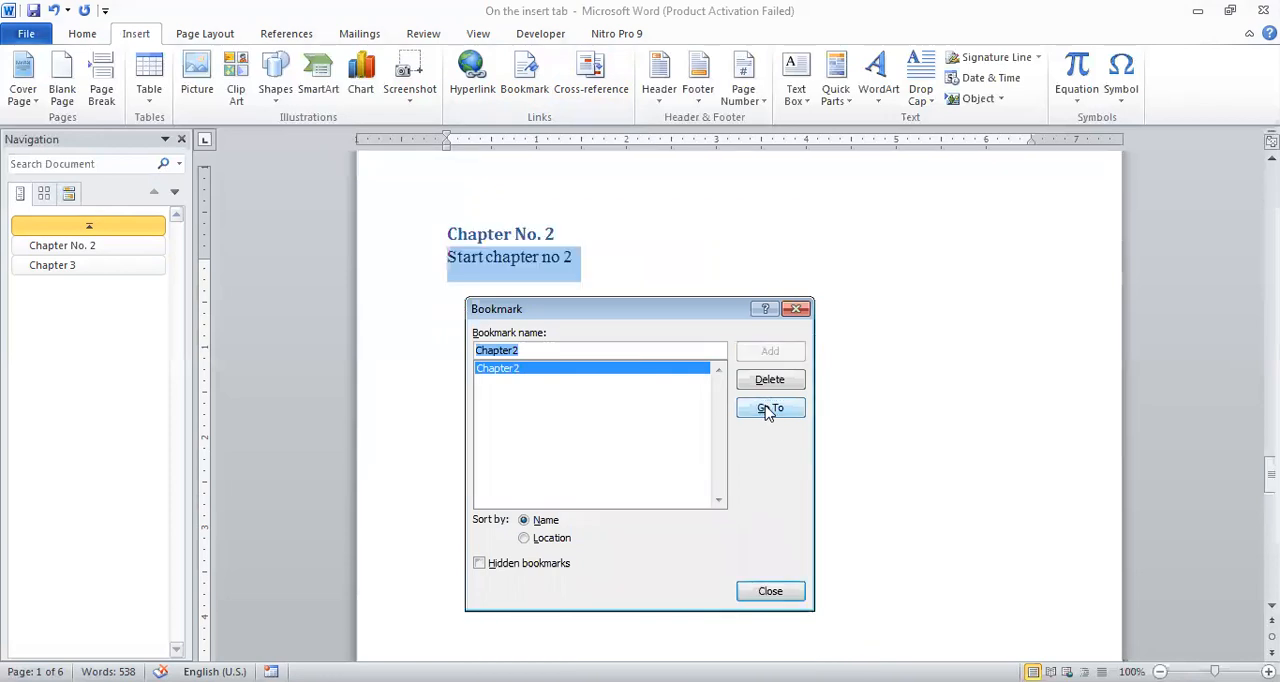
left_click(772, 593)
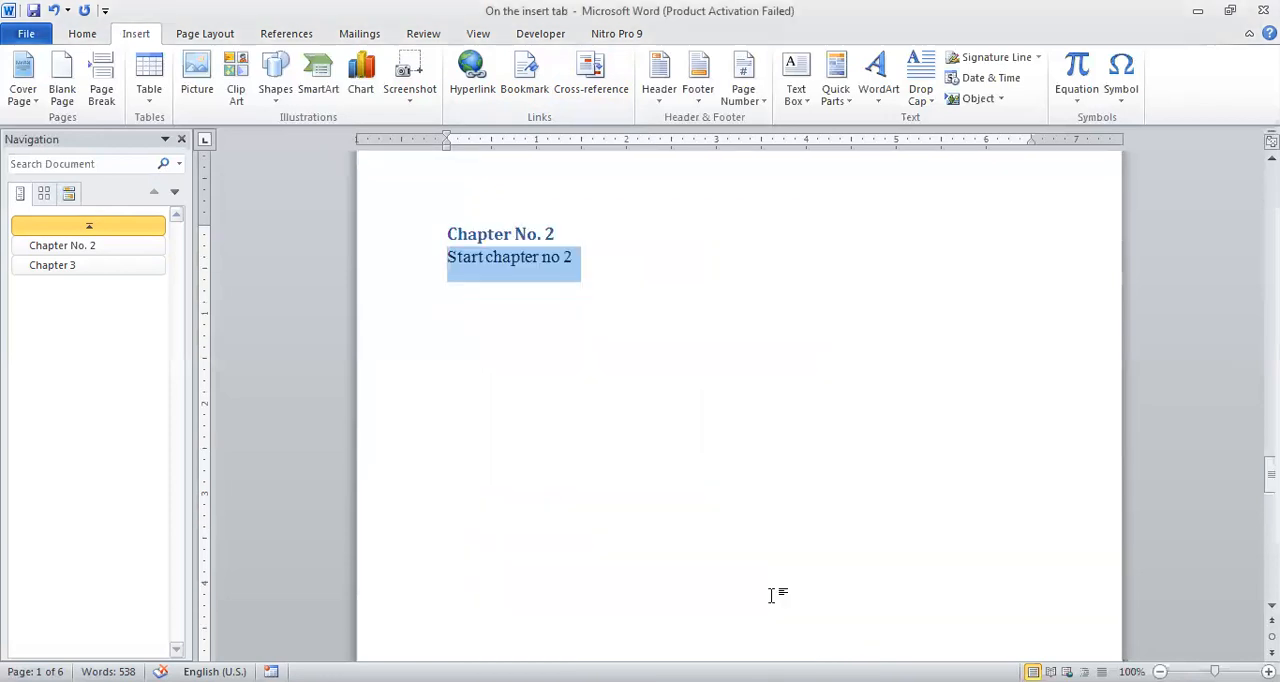